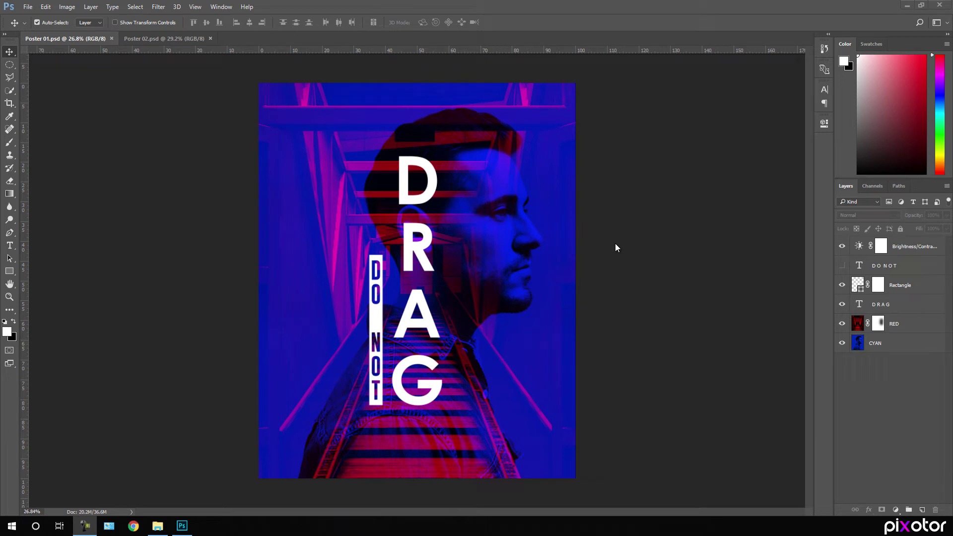
Step: Open the File menu while the finished DRAG poster is displayed
left_click(29, 6)
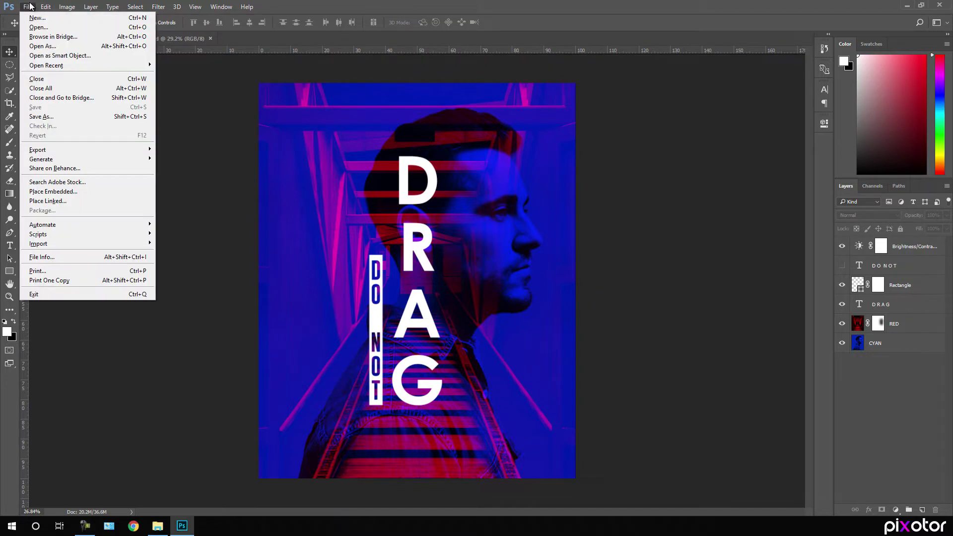
Step: Open the pink-wall portrait JPG from the Poster PSD folder
left_click(35, 28)
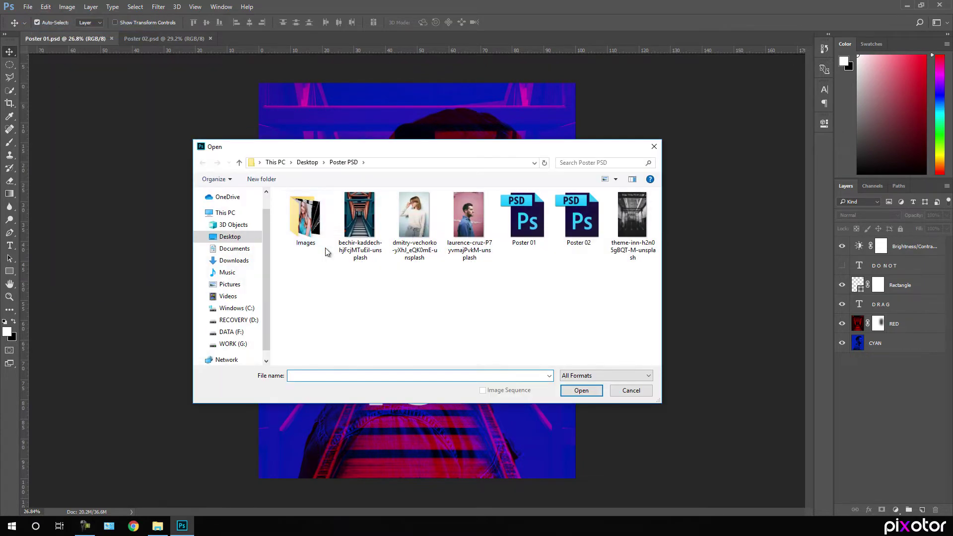
left_click(464, 235)
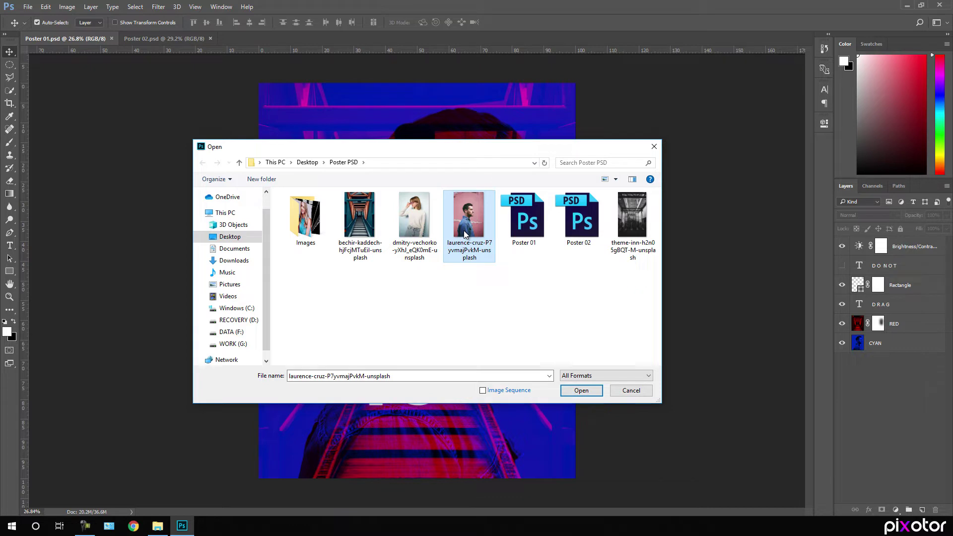
left_click(581, 391)
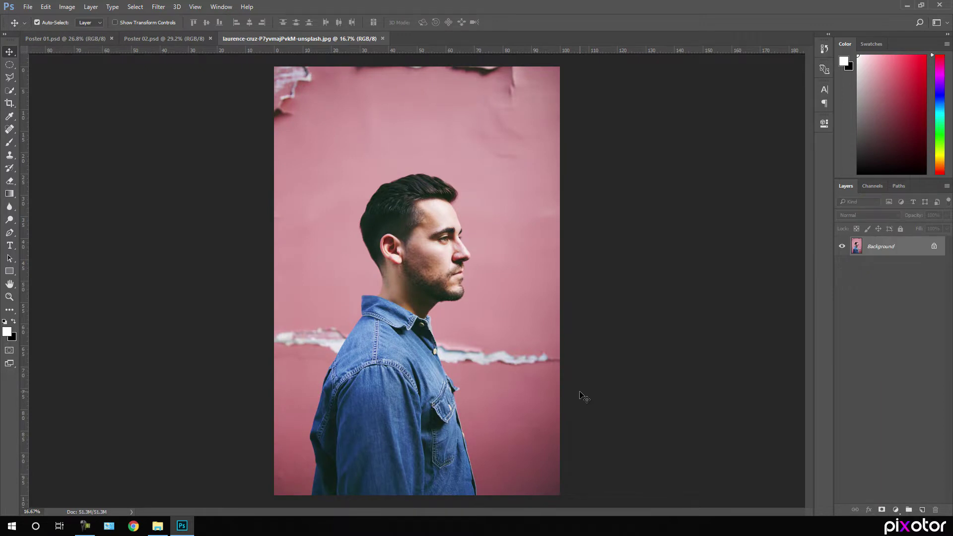
left_click(13, 103)
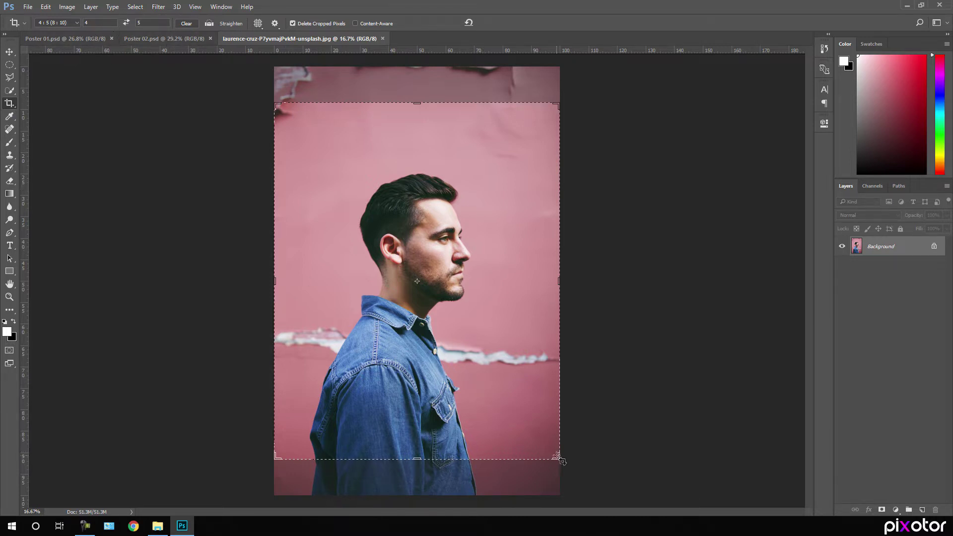
Step: Crop the portrait to a tighter 4:5 frame around the man's head and shoulders
left_click_drag(557, 460, 526, 420)
left_click_drag(497, 306, 524, 312)
key("Return")
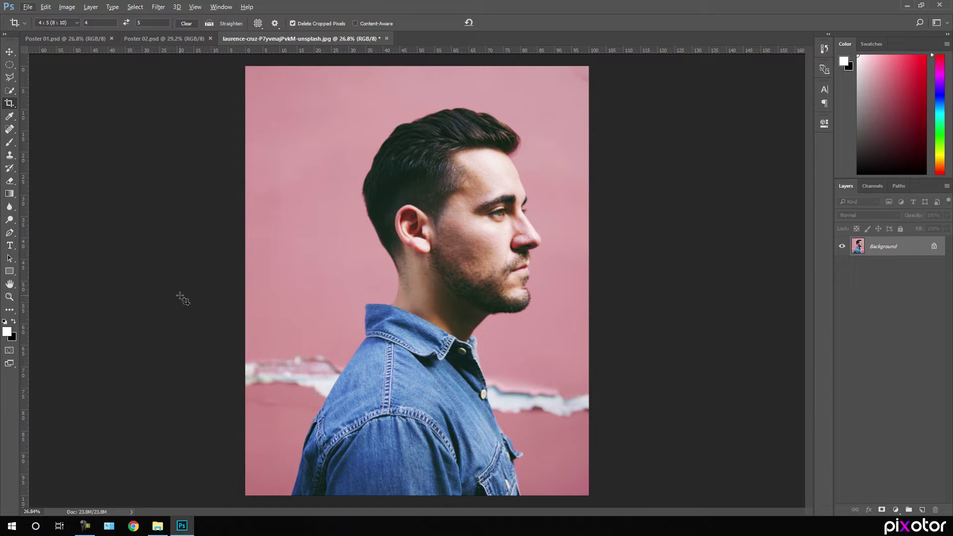
Step: Fill a selection of the wall left of the shoulder with sampled wall pink on a new layer
left_click(12, 90)
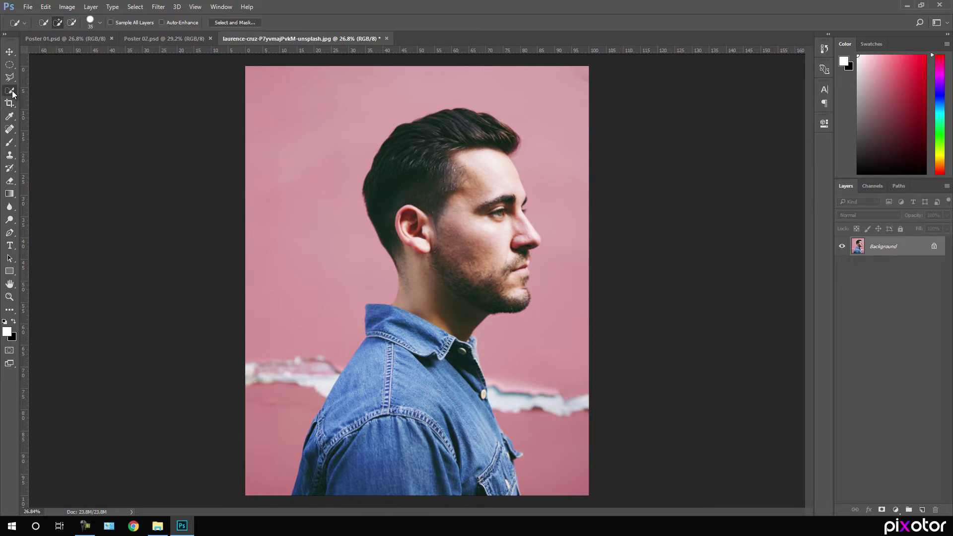
mouse_move(343, 335)
left_mouse_down()
mouse_move(309, 388)
mouse_move(253, 370)
mouse_move(278, 317)
mouse_move(321, 304)
mouse_move(323, 398)
left_mouse_up()
key("alt")
left_click(922, 510)
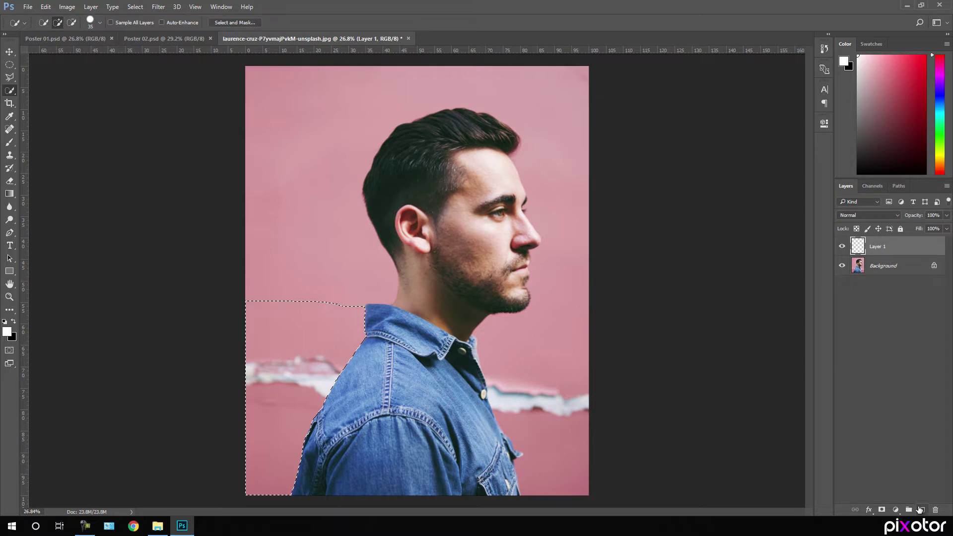
left_click(7, 331)
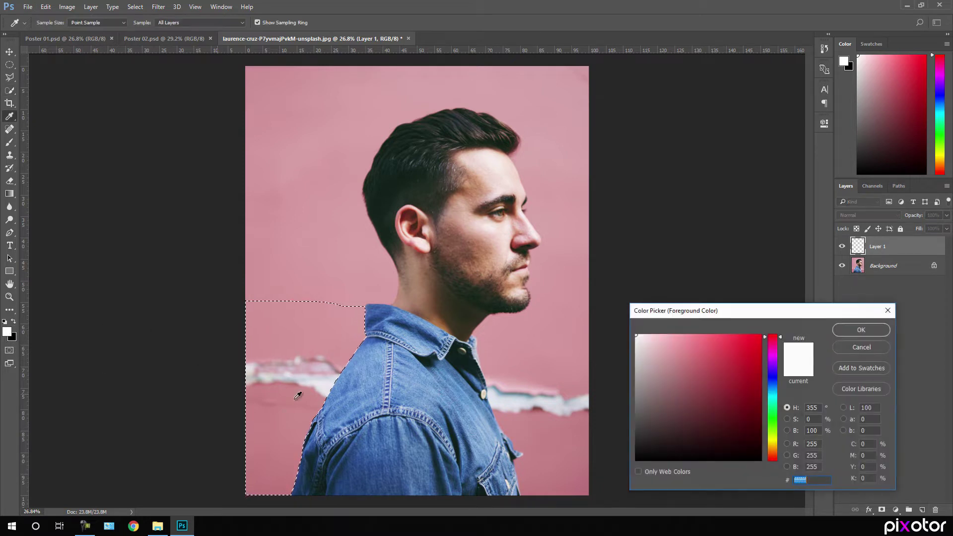
left_click(308, 336)
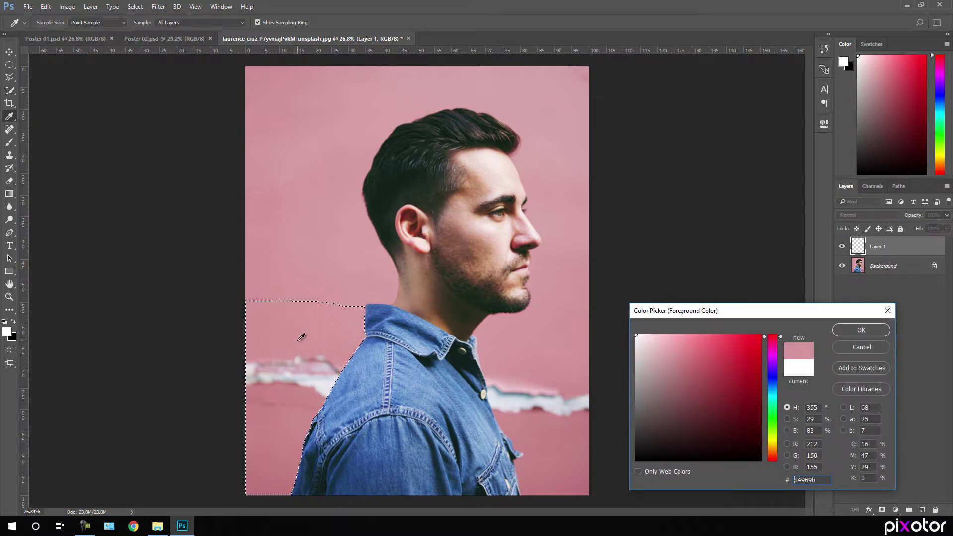
left_click(834, 330)
key("alt")
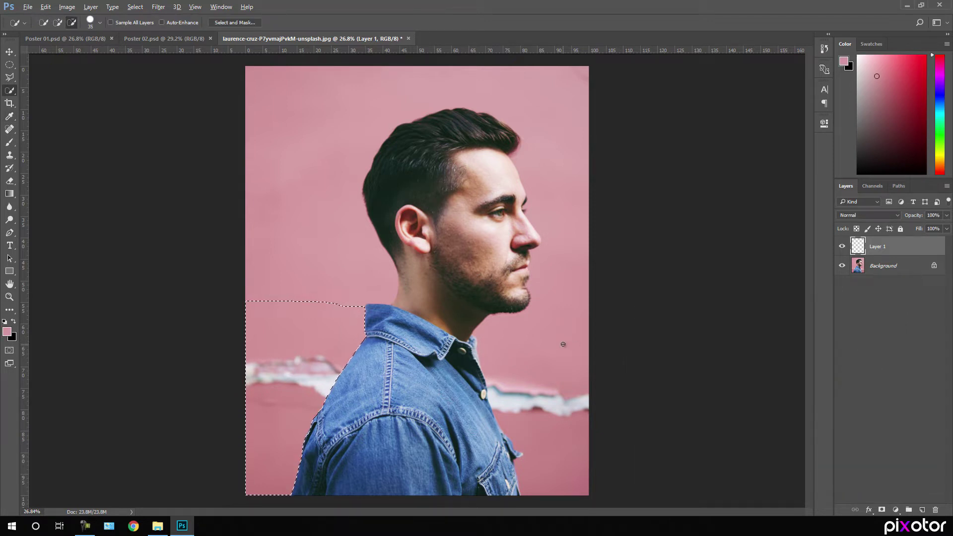
key("alt+BackSpace")
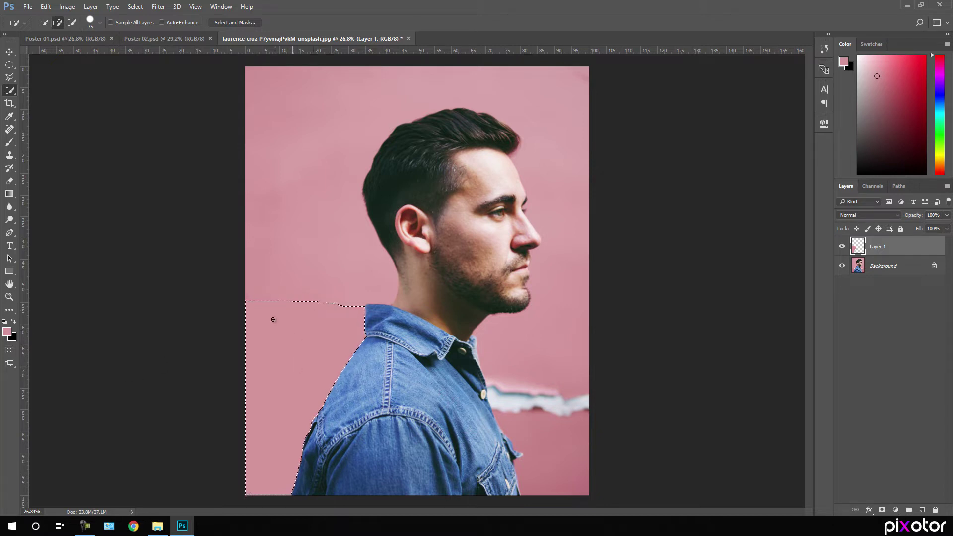
key("ctrl+d")
Step: Set up the Eraser with a soft round brush tip
left_click(9, 181)
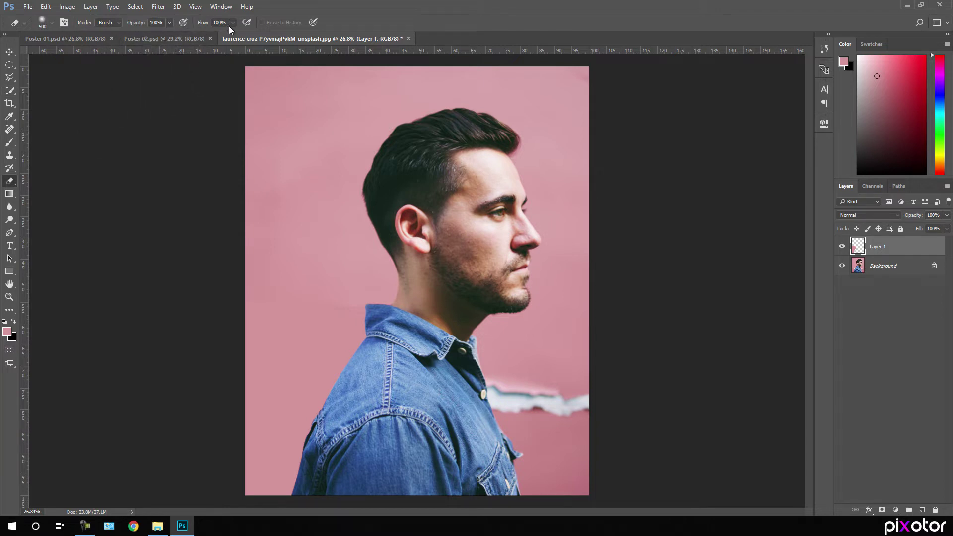
left_click(51, 24)
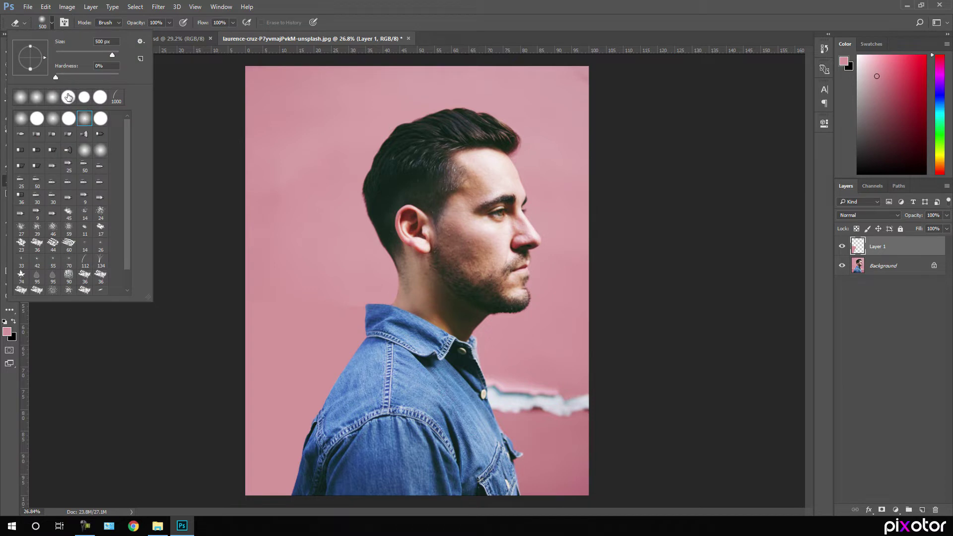
left_click(86, 122)
left_click(85, 123)
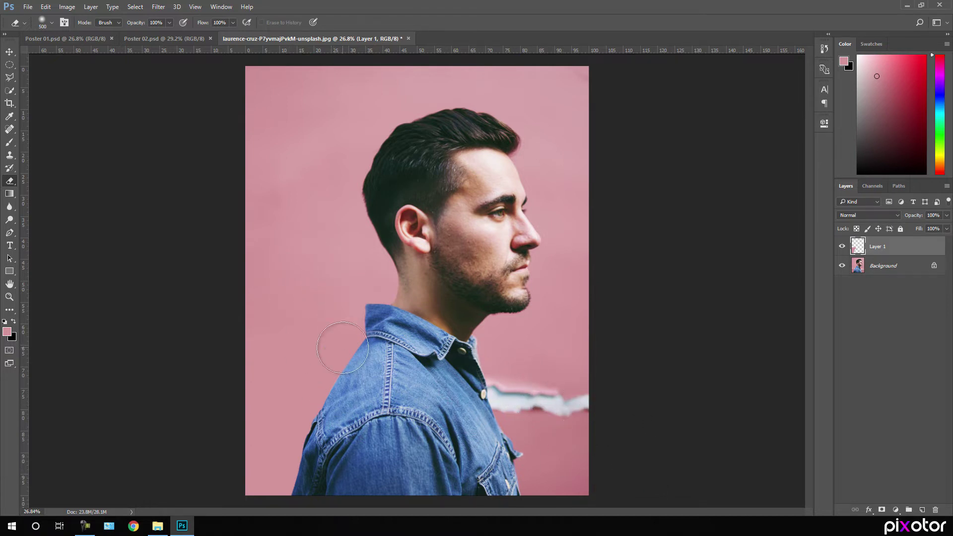
left_click(9, 91)
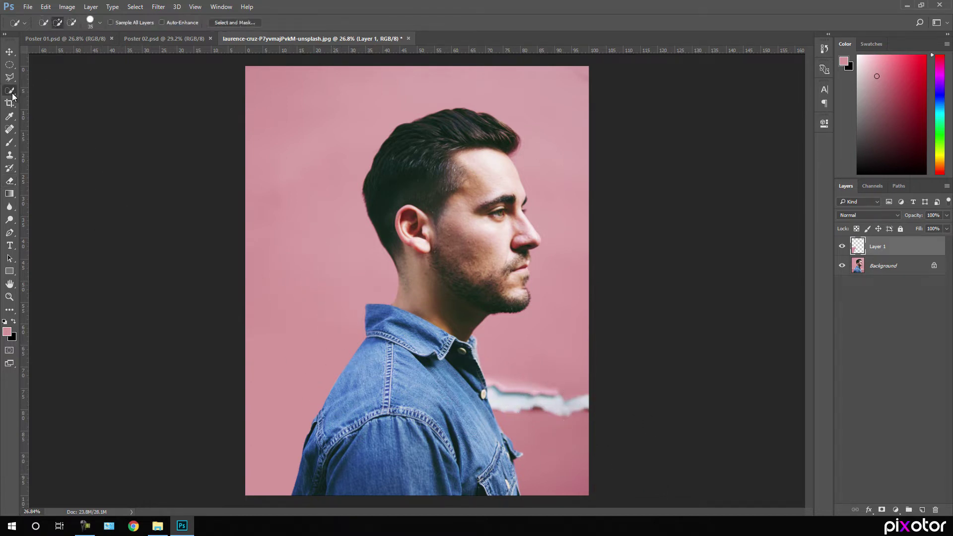
Step: Select the wall right of the neck and fill it with pink on Layer 1
left_click(887, 270)
mouse_move(588, 363)
left_mouse_down()
mouse_move(517, 355)
mouse_move(538, 442)
mouse_move(536, 351)
left_mouse_up()
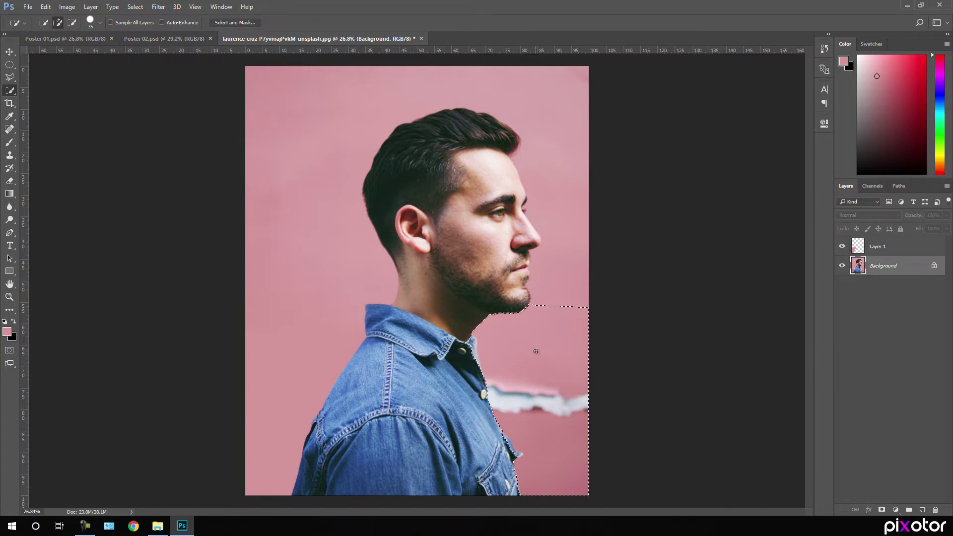
key("alt")
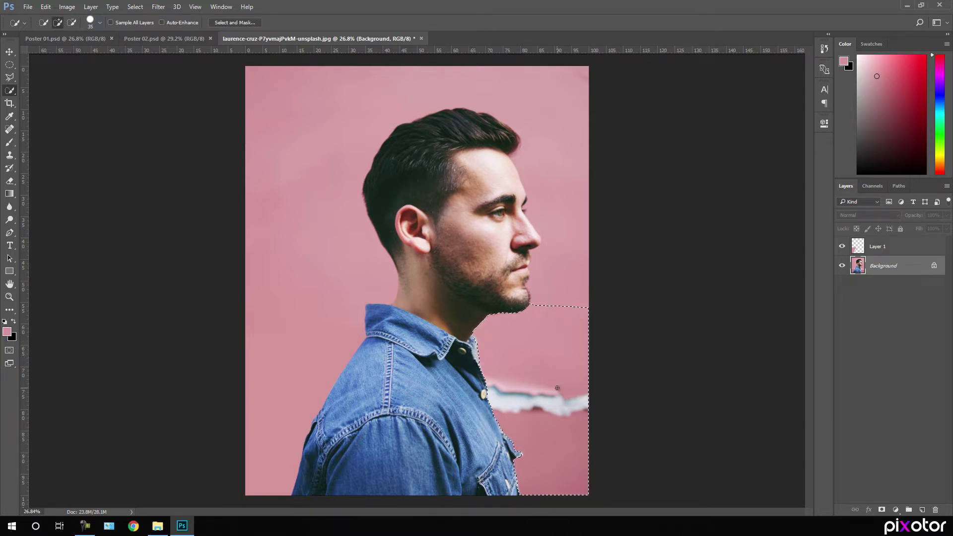
left_click(859, 253)
key("alt")
key("alt+BackSpace")
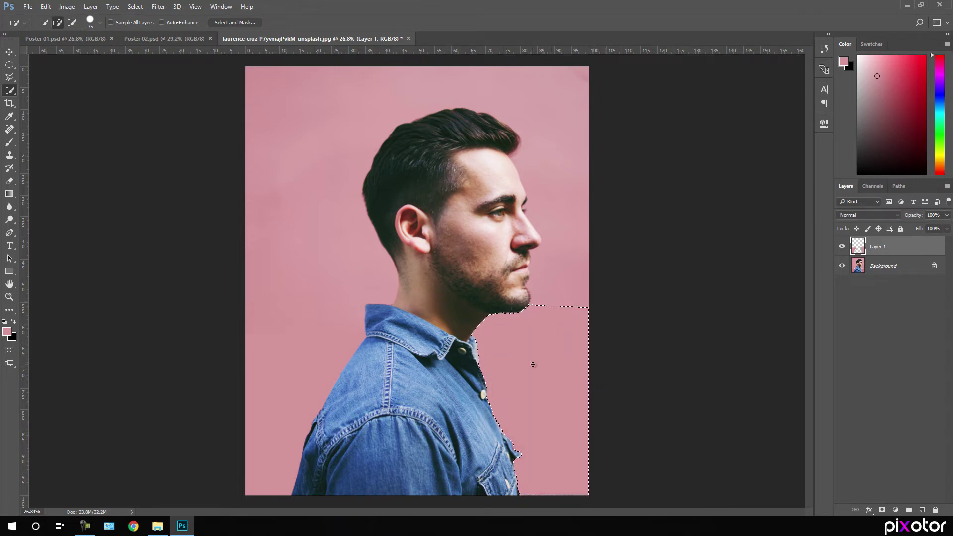
key("ctrl+d")
Step: Erase the stray pink around the chin and beard
left_click(10, 181)
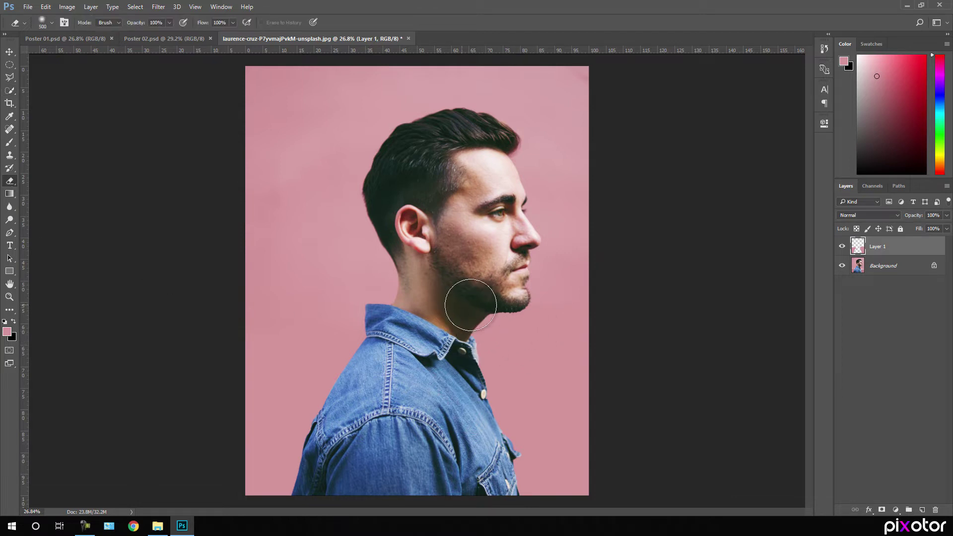
mouse_move(504, 299)
left_mouse_down()
mouse_move(603, 298)
mouse_move(554, 322)
mouse_move(700, 330)
left_mouse_up()
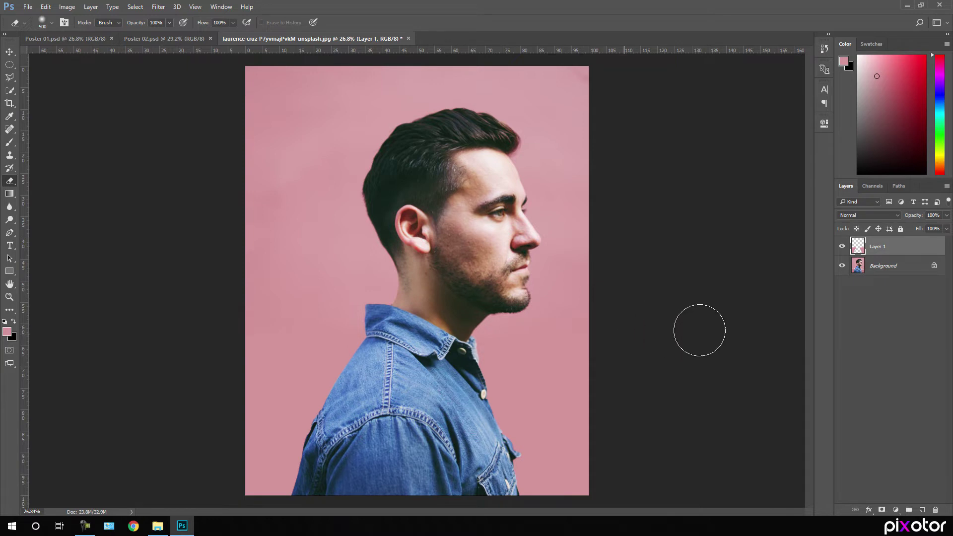
left_click(886, 268)
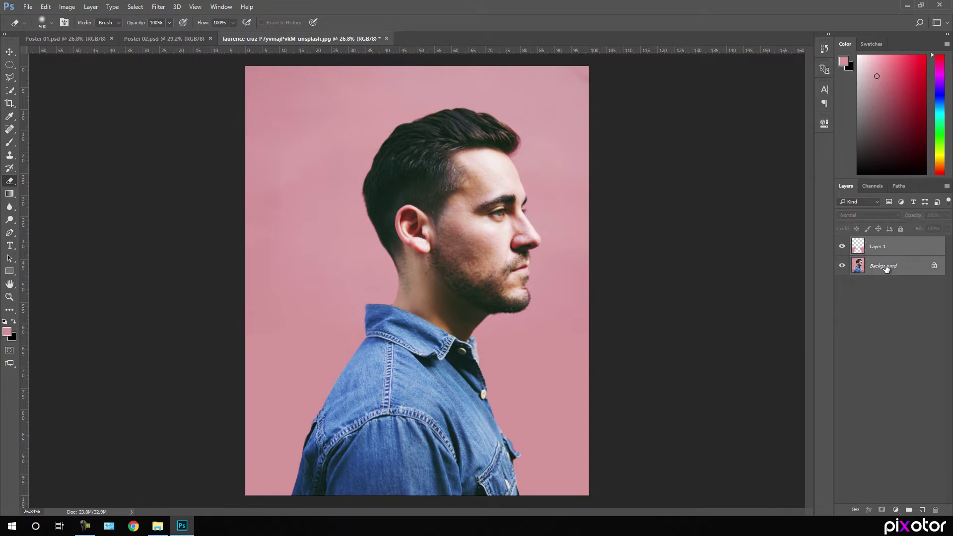
Step: Merge the pink layer into the photo, unlock it, and rename the layer Image
key("Delete")
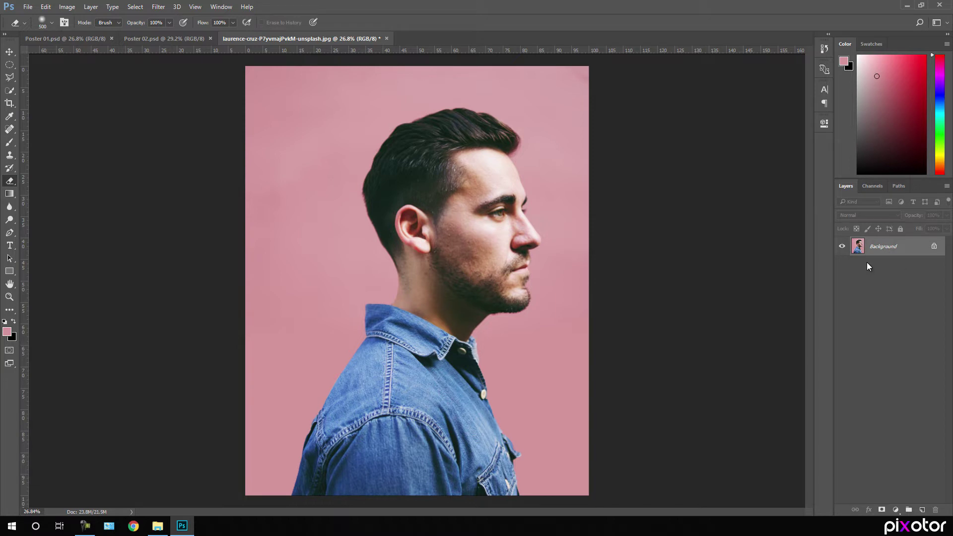
left_click(935, 248)
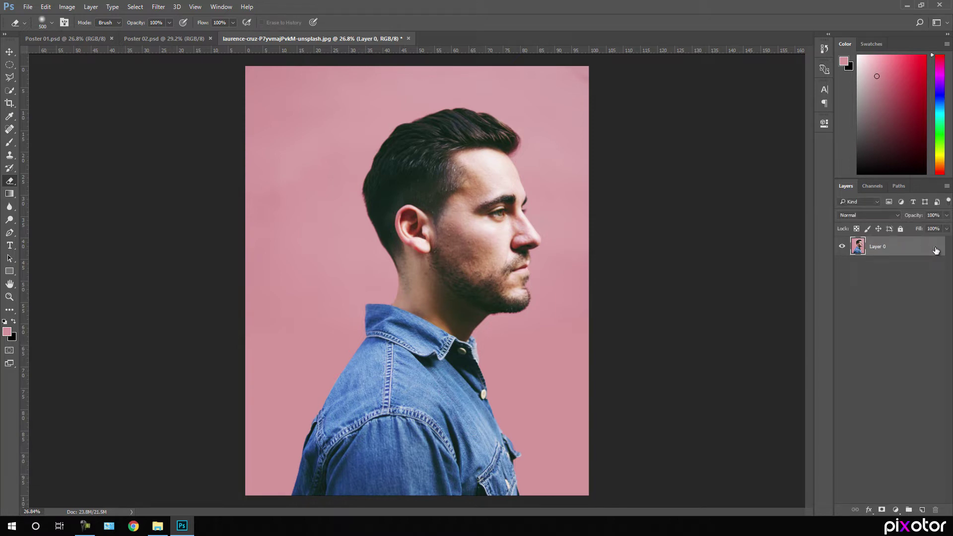
double_click(885, 249)
key("BackSpace")
key("Return")
left_click(13, 55)
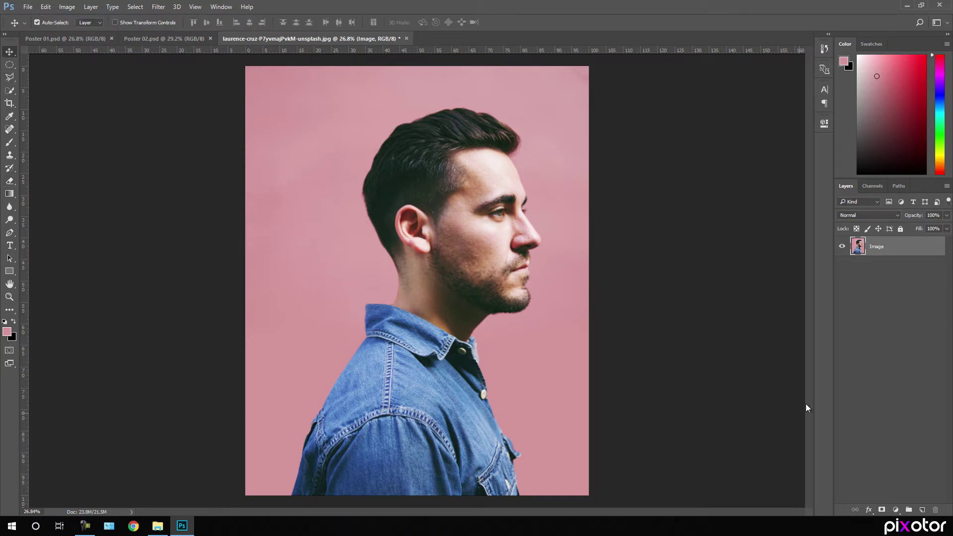
Step: Add a Gradient Map adjustment and set its right stop to blue #0054ff
left_click(897, 510)
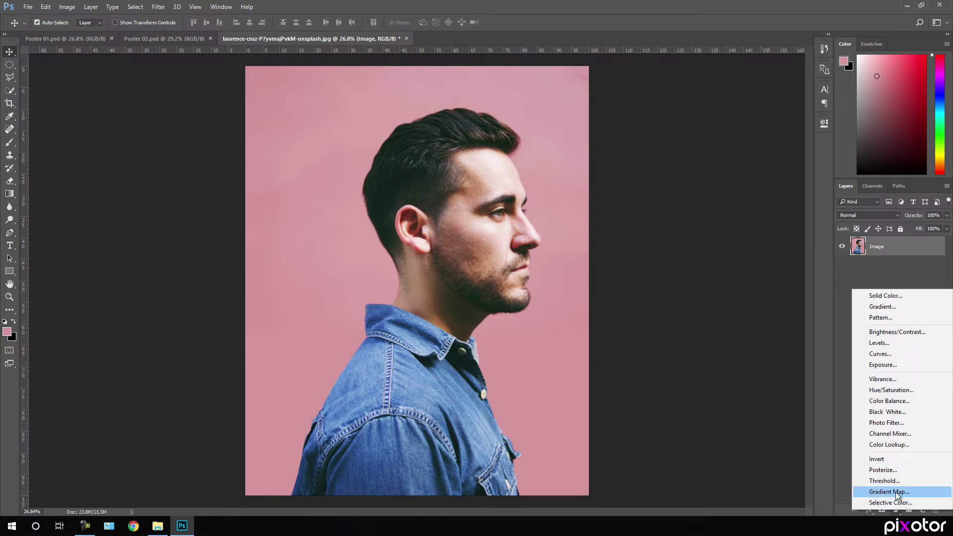
left_click(902, 494)
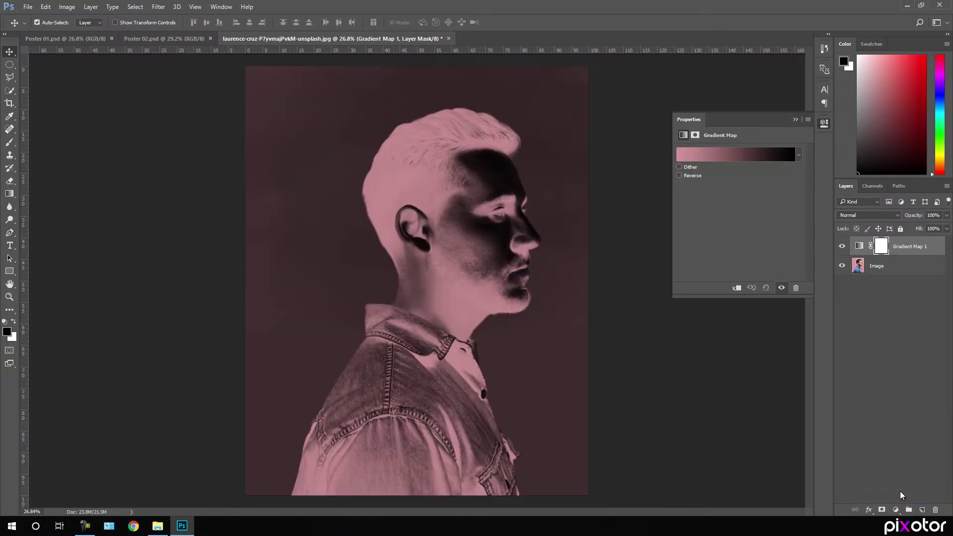
left_click(735, 156)
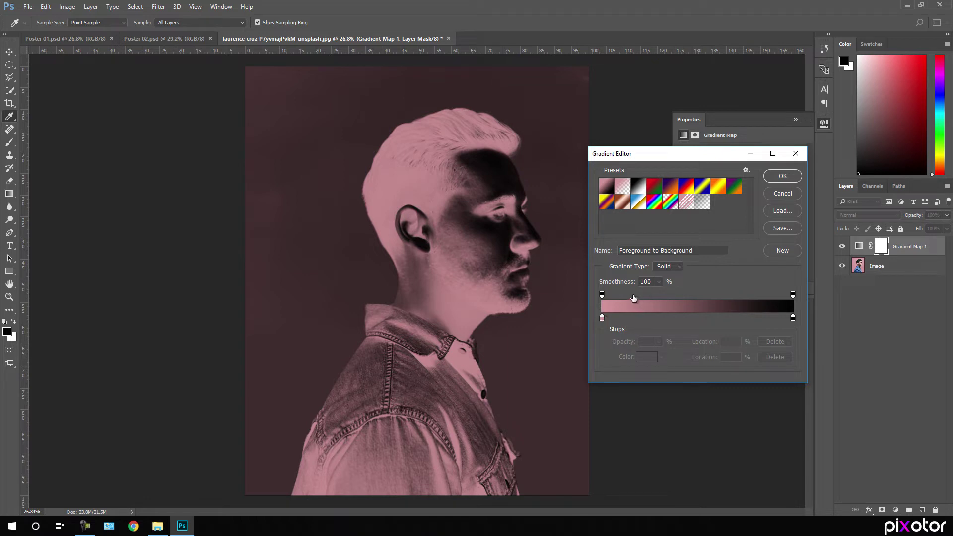
left_click(793, 318)
left_click(647, 358)
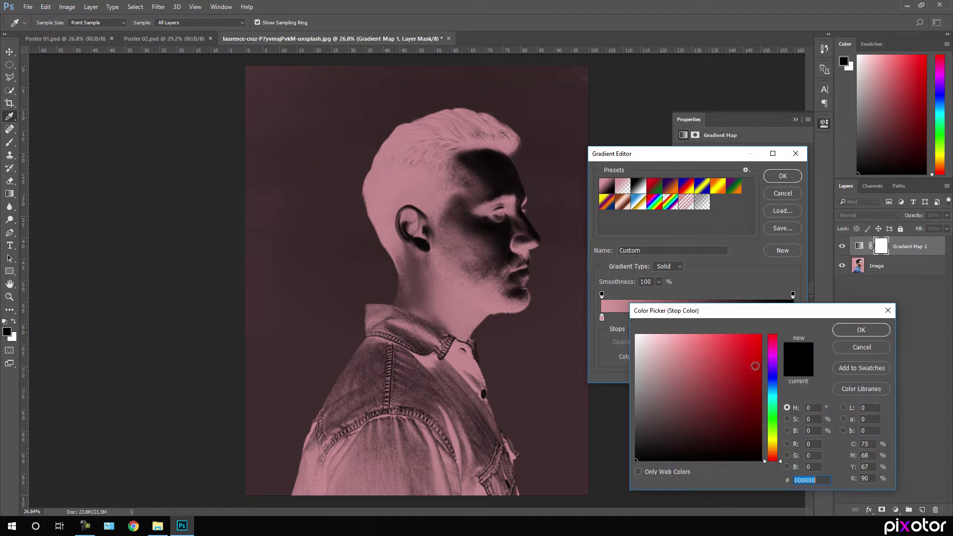
left_click(774, 386)
left_click(761, 335)
left_click_drag(774, 385, 776, 386)
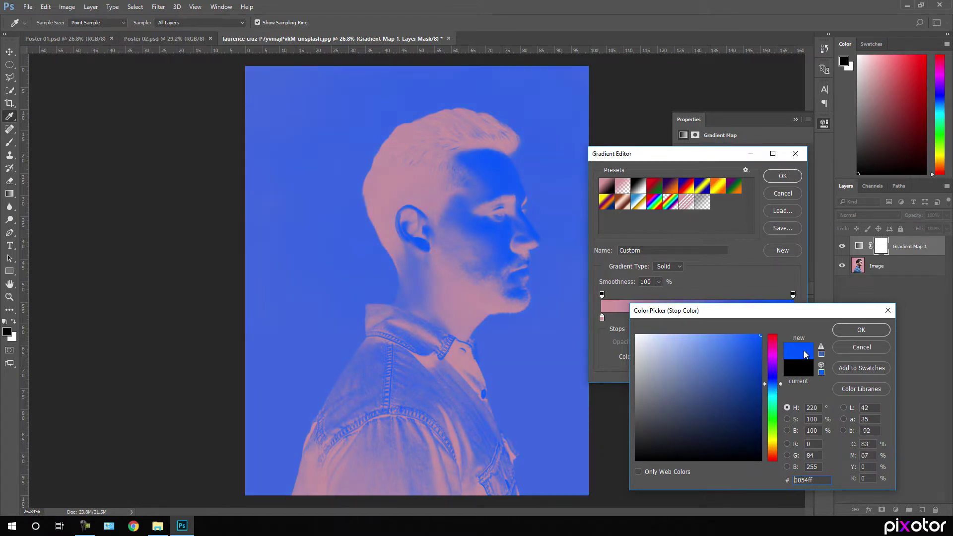
left_click(860, 332)
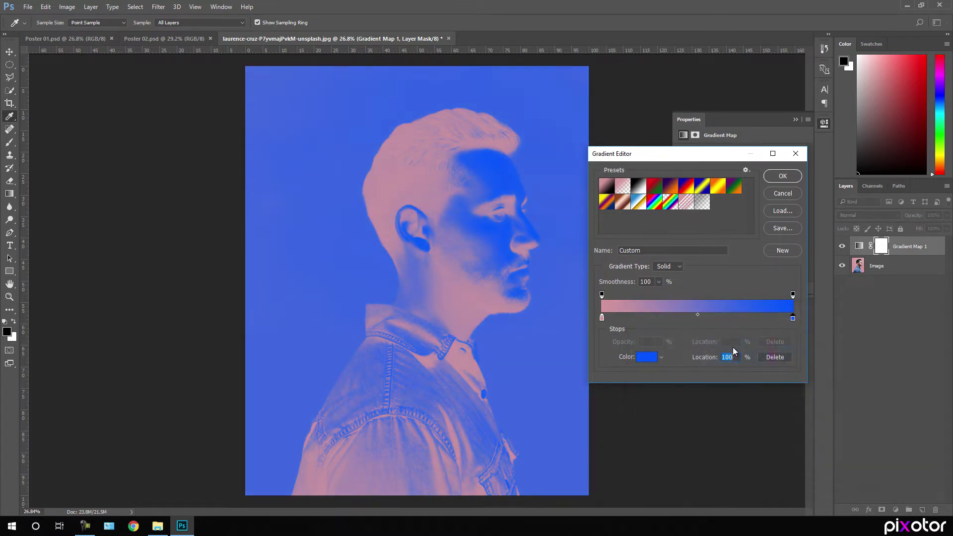
Step: Set the left gradient stop to black #000000 and apply the gradient
left_click(602, 319)
left_click(646, 357)
left_click_drag(656, 422, 621, 462)
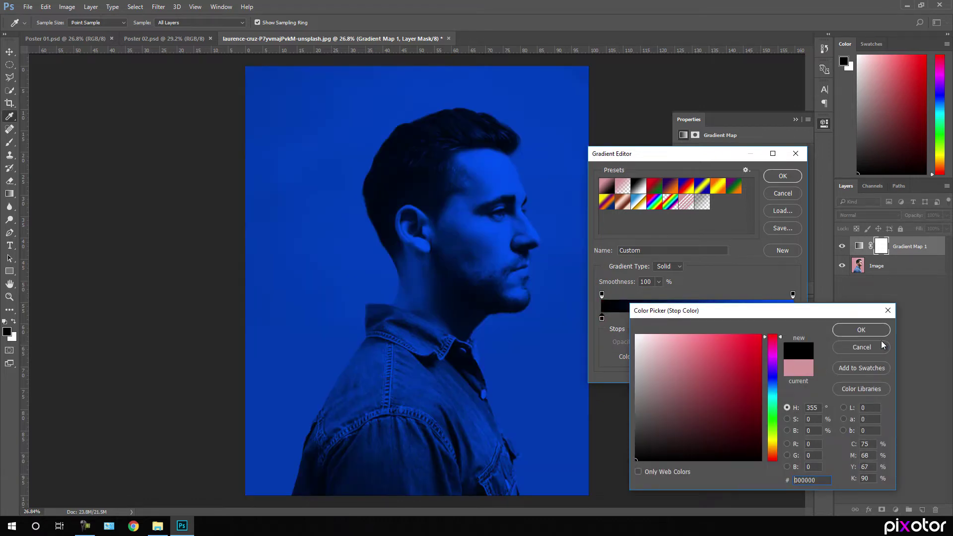
left_click(866, 329)
left_click(781, 175)
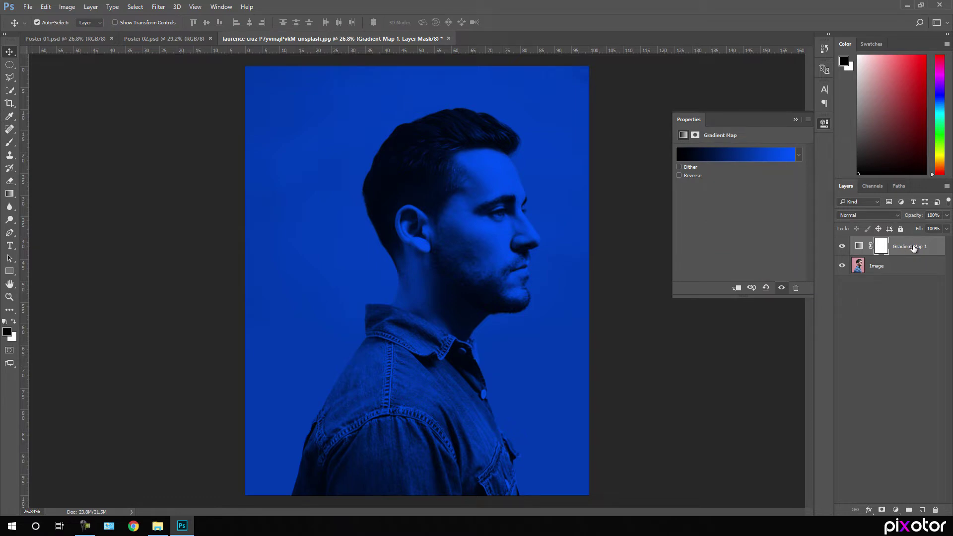
Step: Rename the Gradient Map 1 layer to Cyan
double_click(912, 247)
type("C")
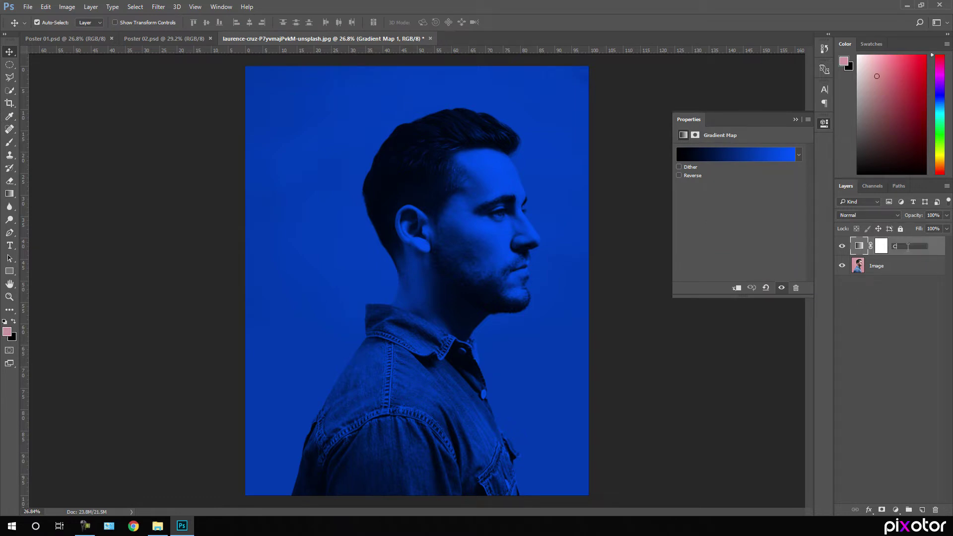
key("Return")
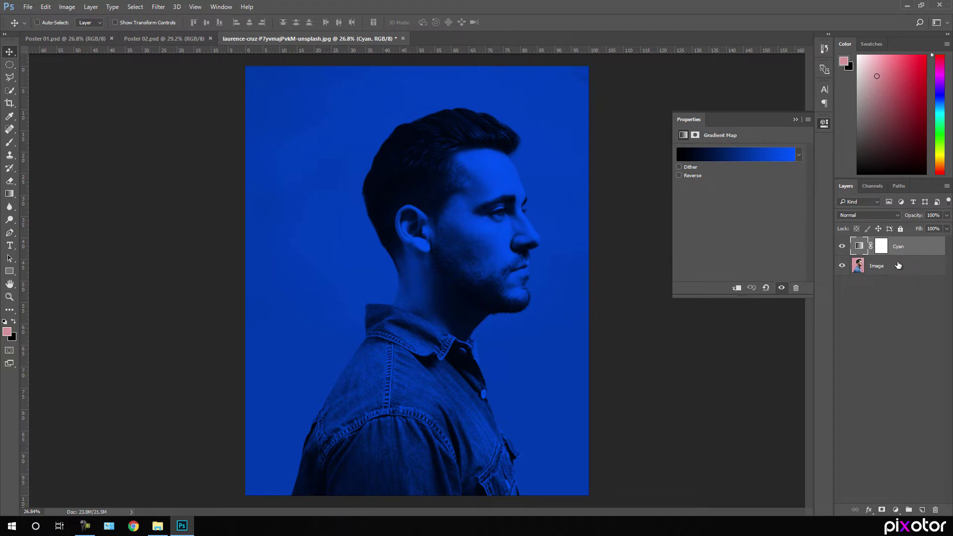
Step: Group the Cyan and Image layers and name the group Cyan
left_click(896, 268, "shift")
mouse_move(900, 264)
left_mouse_down()
mouse_move(874, 254)
mouse_move(888, 252)
left_mouse_up()
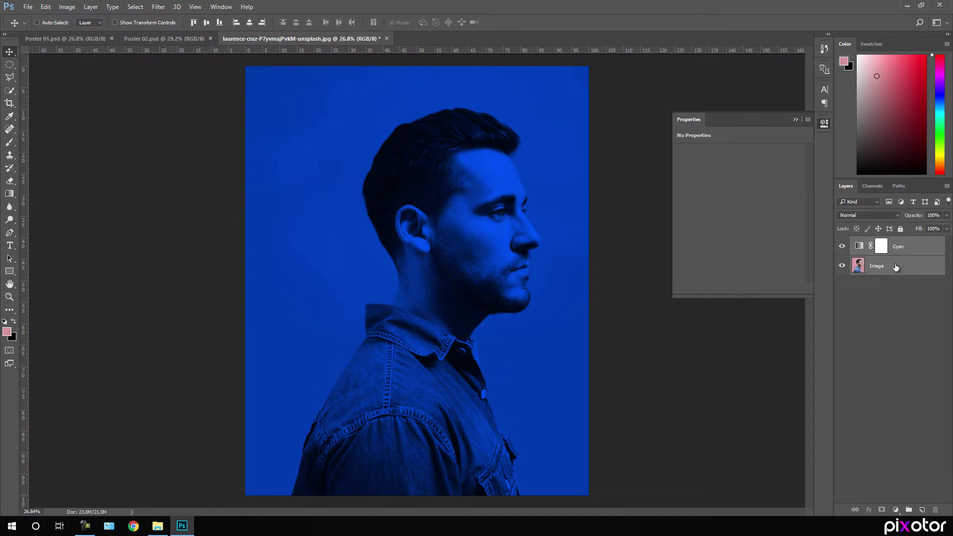
key("ctrl+g")
double_click(880, 242)
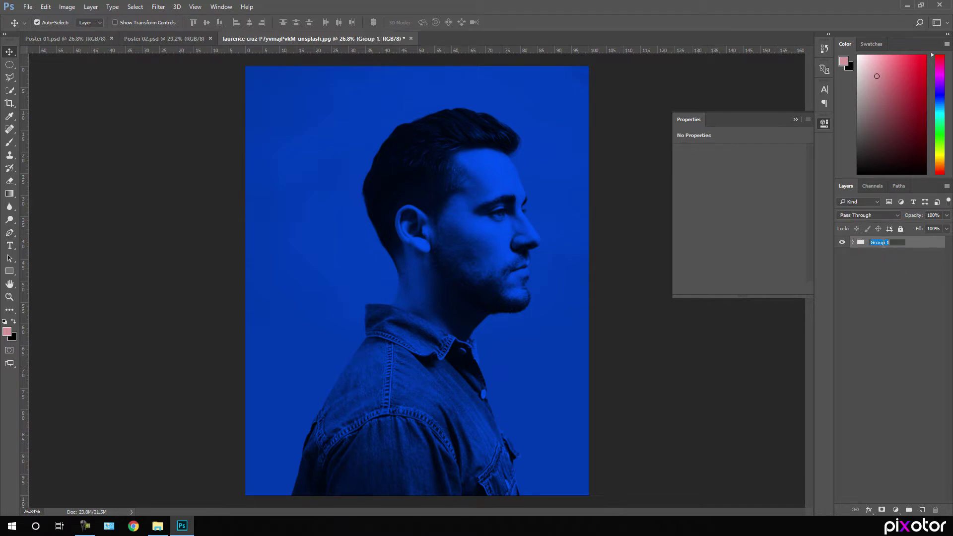
key("BackSpace")
key("Return")
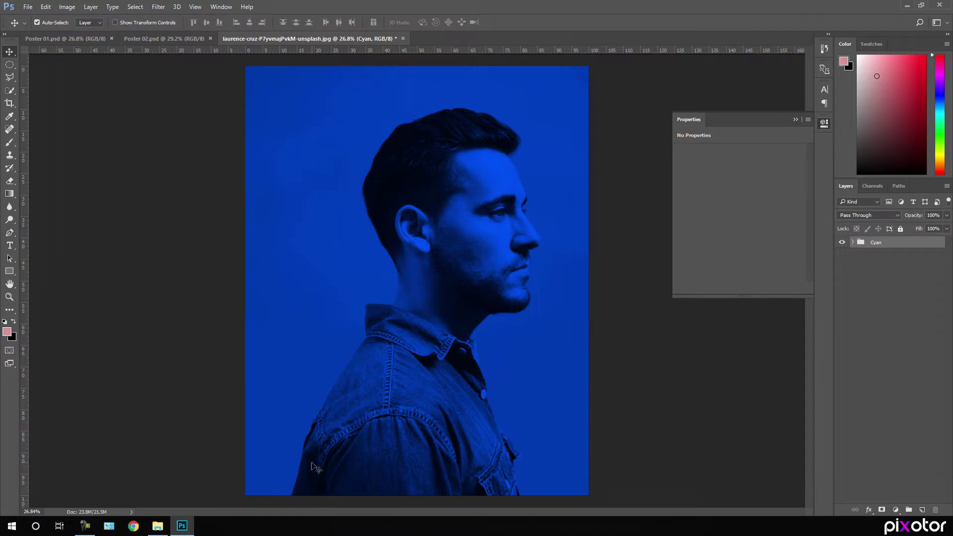
left_click(158, 525)
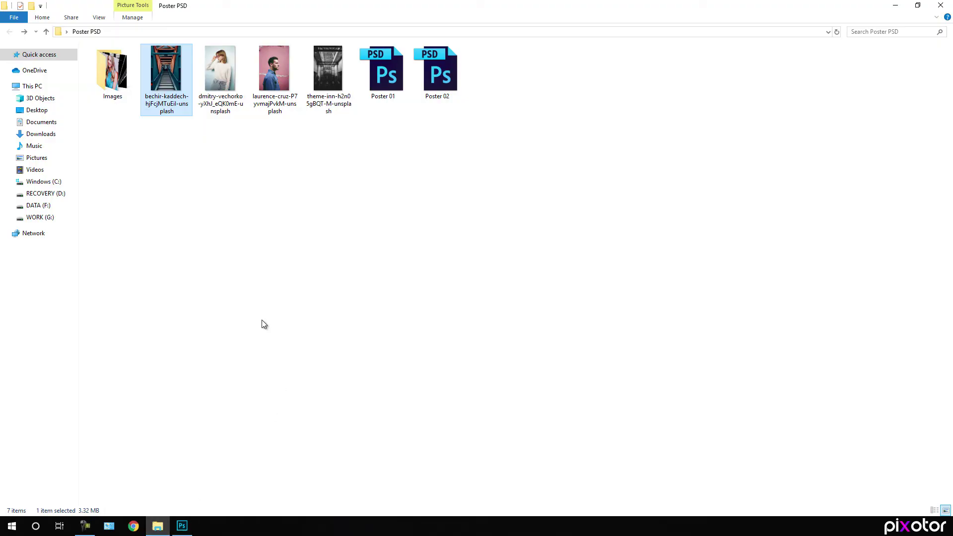
Step: Place the bridge staircase photo into the poster, enlarged beyond the canvas and moved lower
left_click_drag(166, 77, 332, 325)
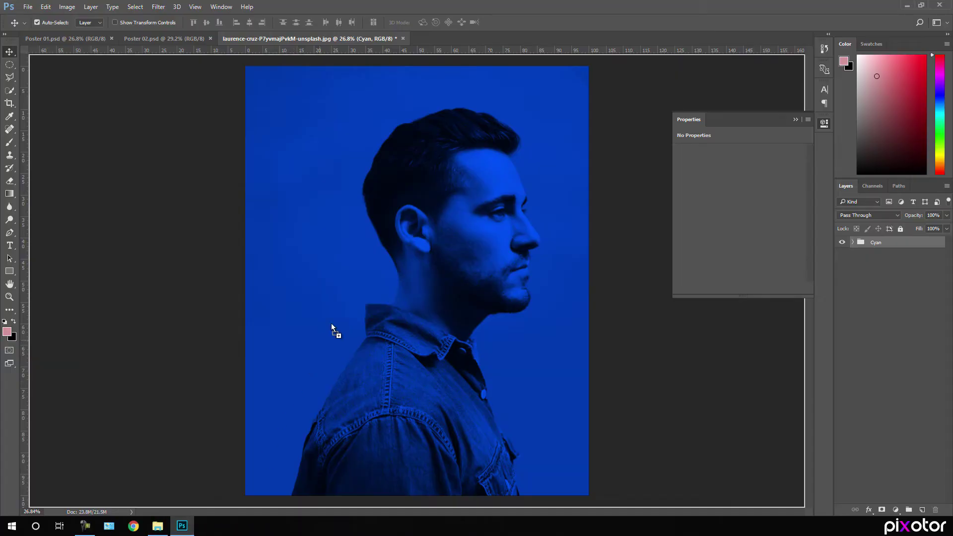
left_click_drag(390, 294, 403, 291)
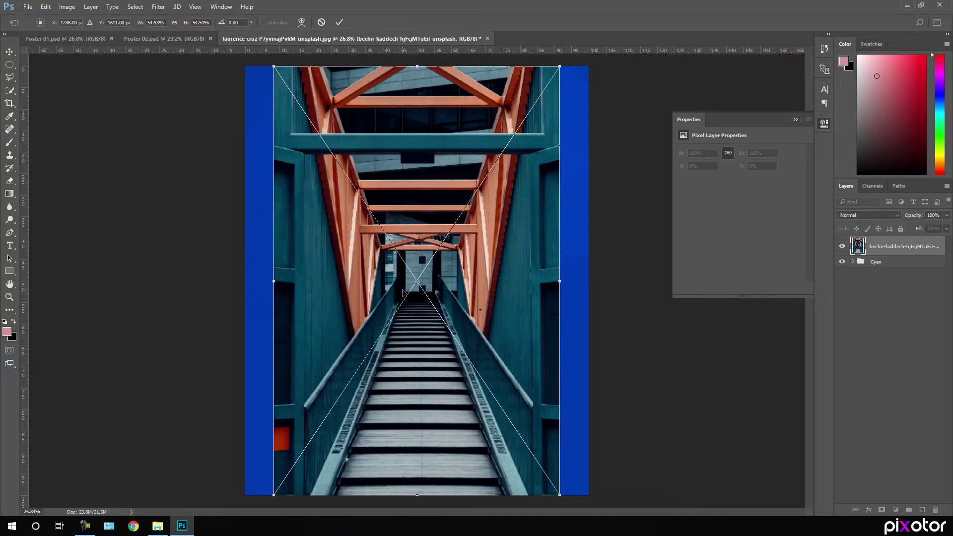
left_click_drag(561, 497, 609, 504)
left_click_drag(530, 237, 528, 282)
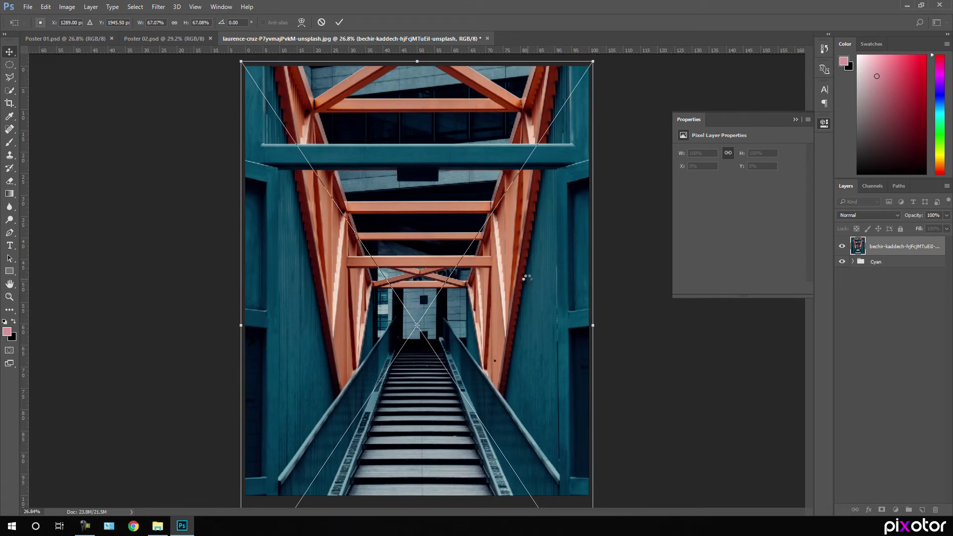
key("Return")
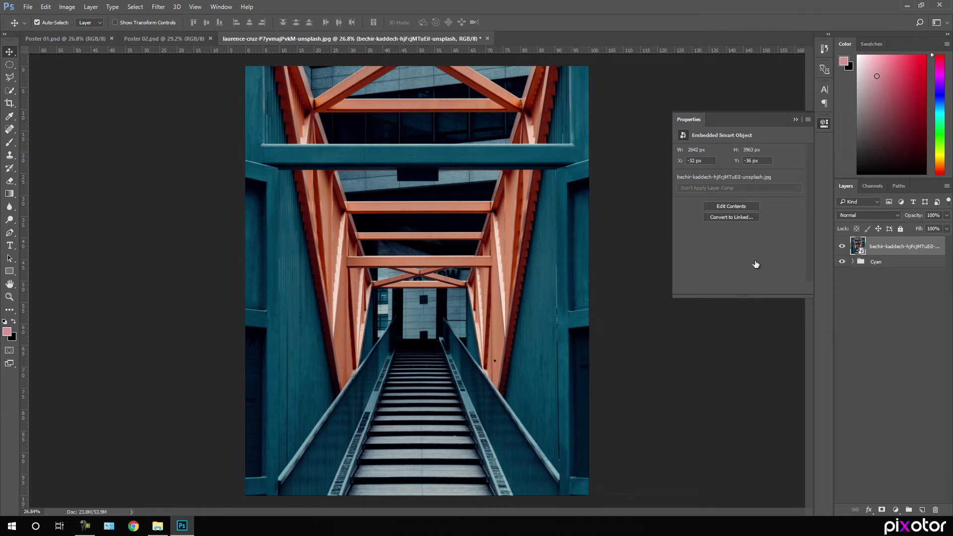
Step: Rename the staircase photo layer to BG
double_click(899, 245)
key("BackSpace")
type("BG")
left_click(895, 290)
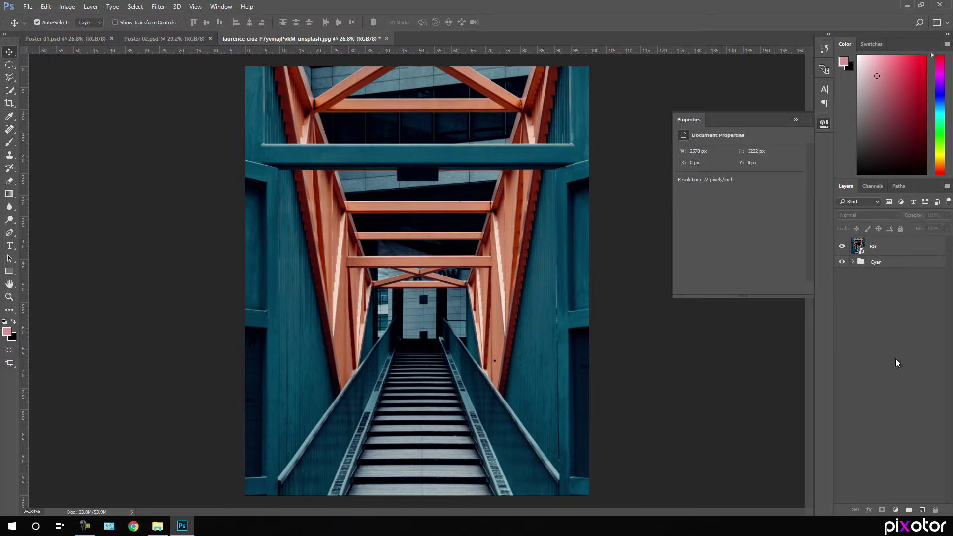
left_click(896, 510)
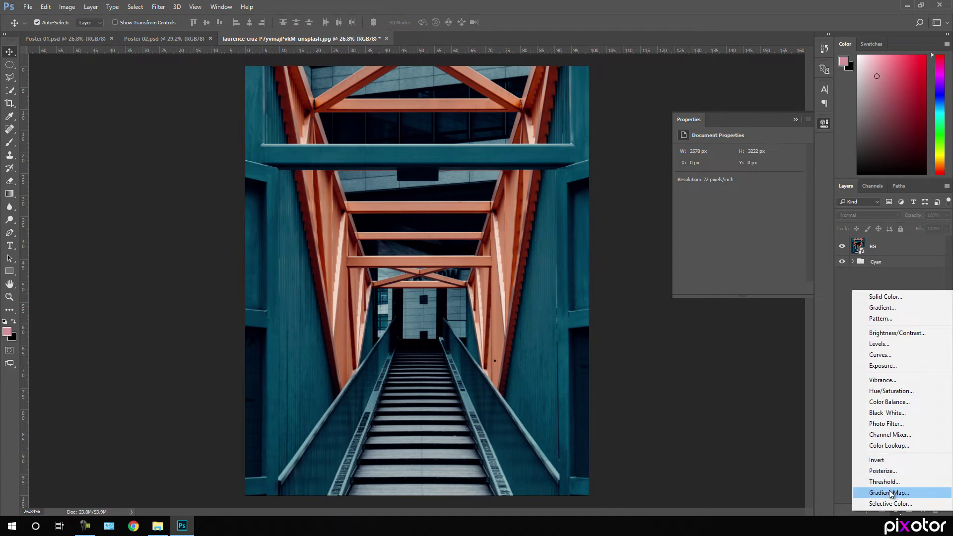
Step: Add a Gradient Map above BG and set its left stop to black
left_click(889, 492)
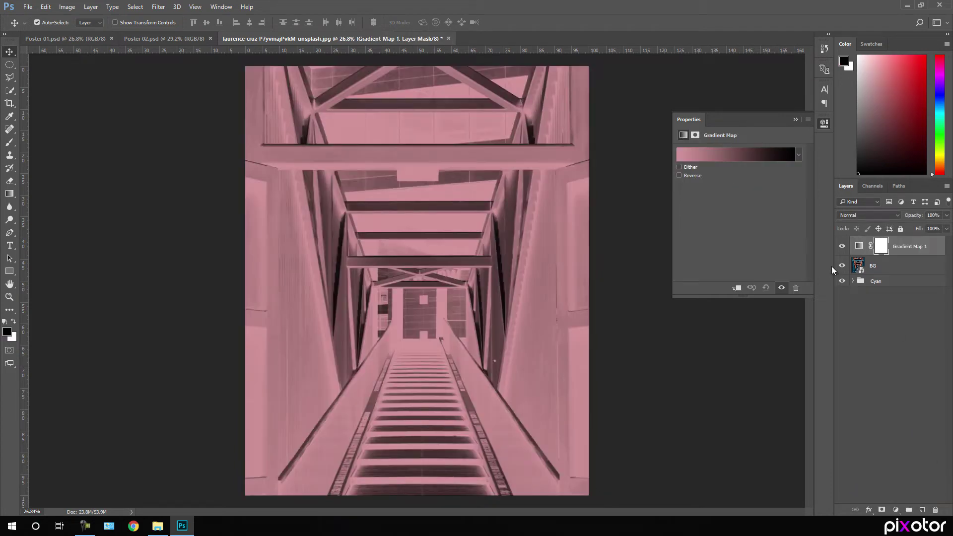
left_click(727, 156)
left_click_drag(602, 318, 588, 318)
left_click(657, 362)
left_click_drag(660, 365, 610, 473)
left_click(859, 332)
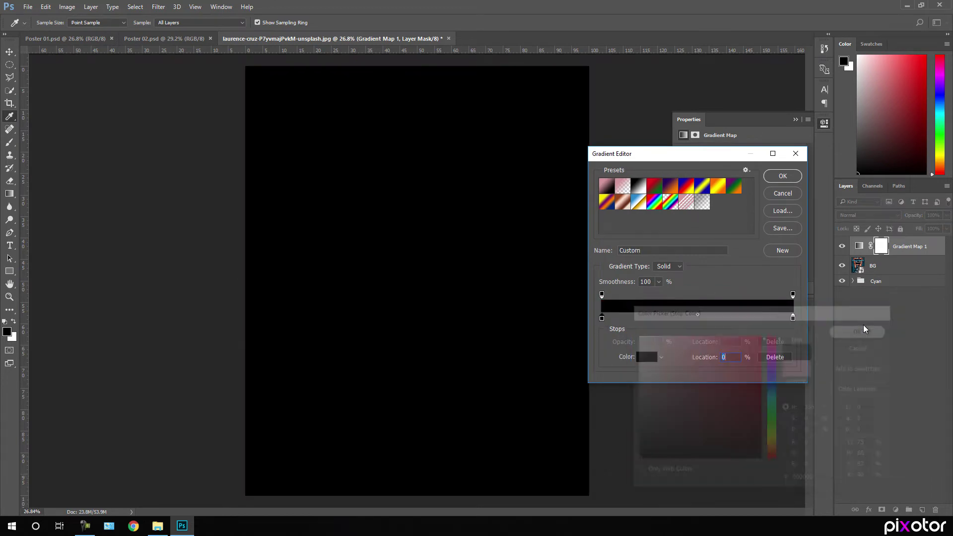
Step: Set the right gradient stop to pure red #ff0000 and apply the gradient
left_click(793, 319)
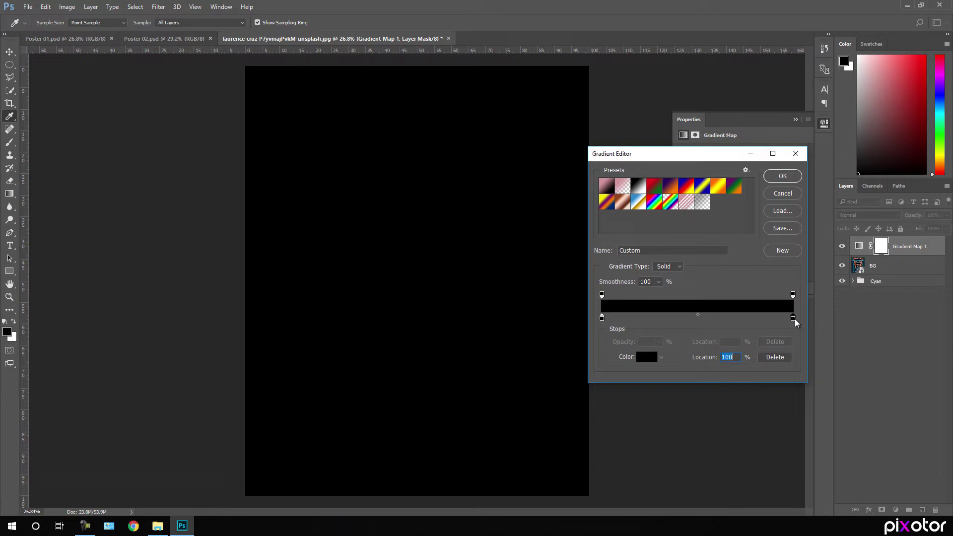
left_click(646, 357)
left_click(732, 371)
left_click_drag(733, 371, 798, 314)
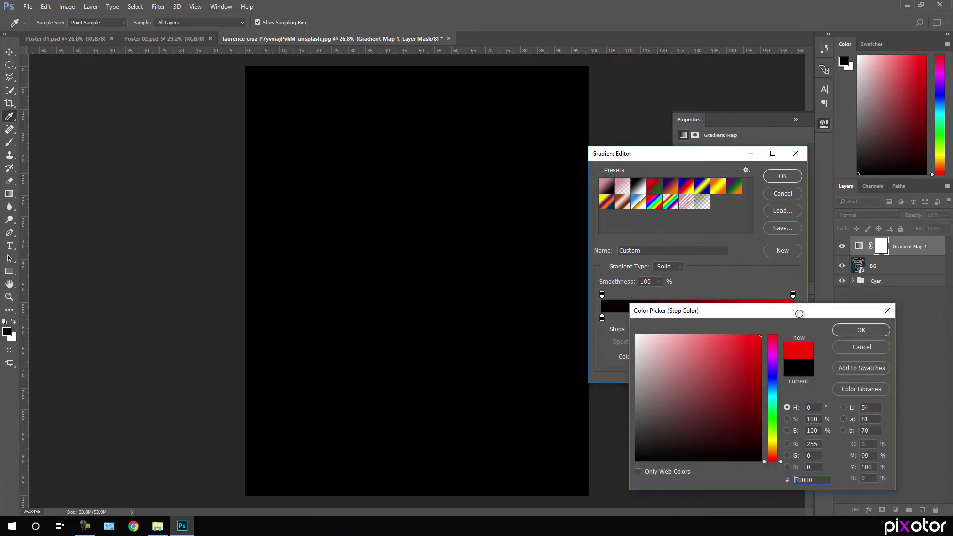
left_click(840, 334)
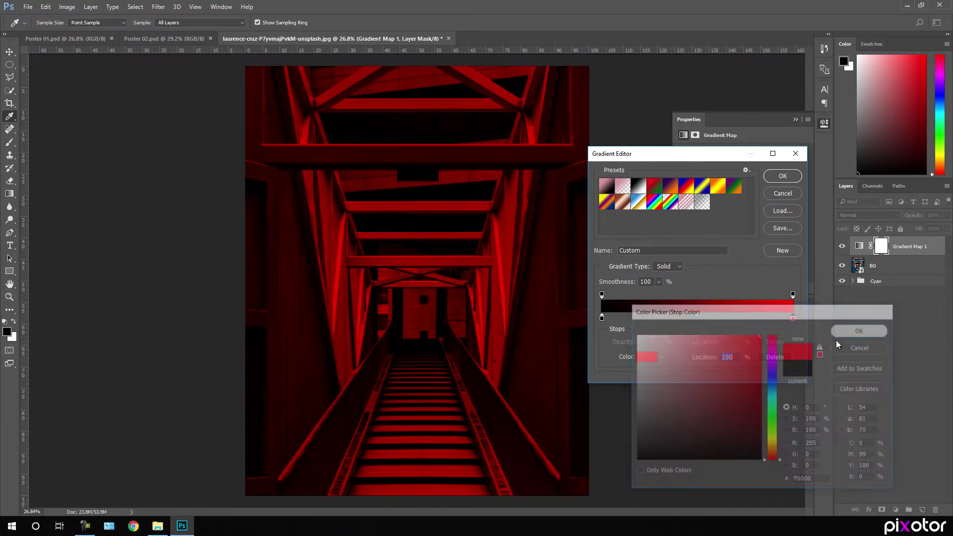
left_click(781, 176)
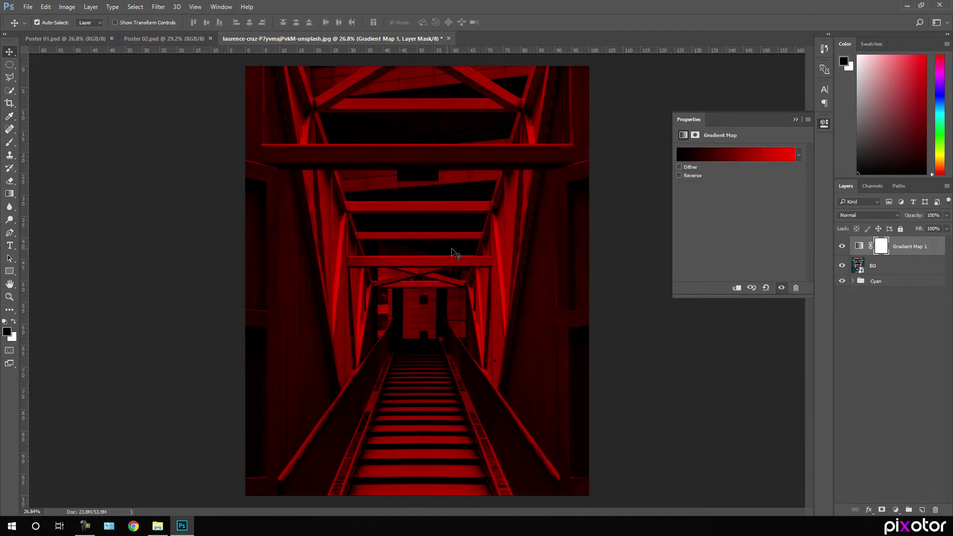
double_click(907, 248)
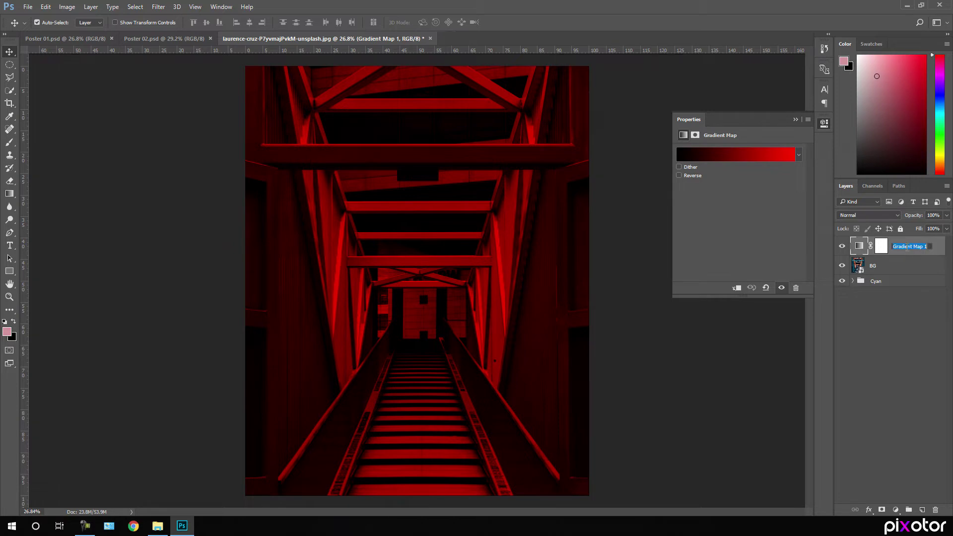
Step: Rename the gradient map layer to Red and group it with the BG staircase photo
key("BackSpace")
key("Return")
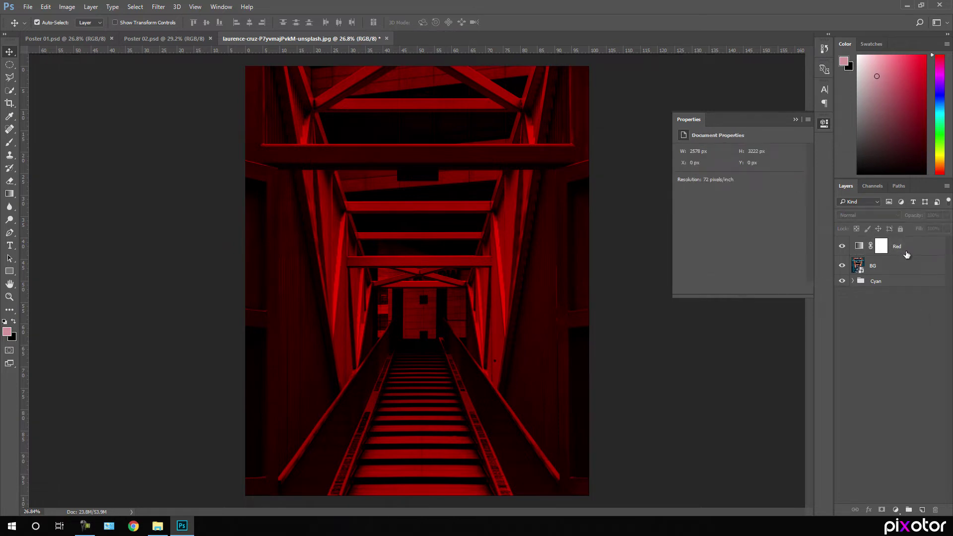
left_click(902, 249)
key("ctrl")
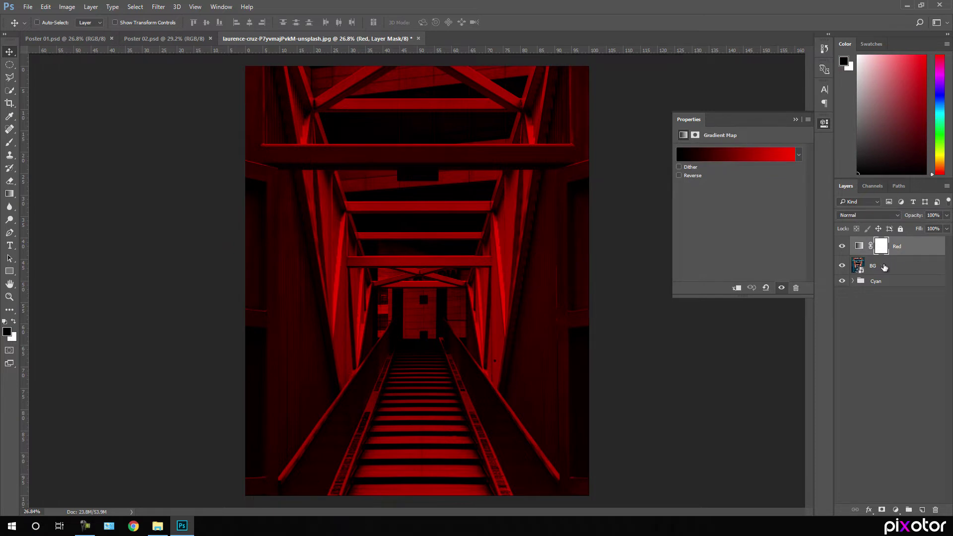
left_click(885, 267, "ctrl")
key("ctrl+g")
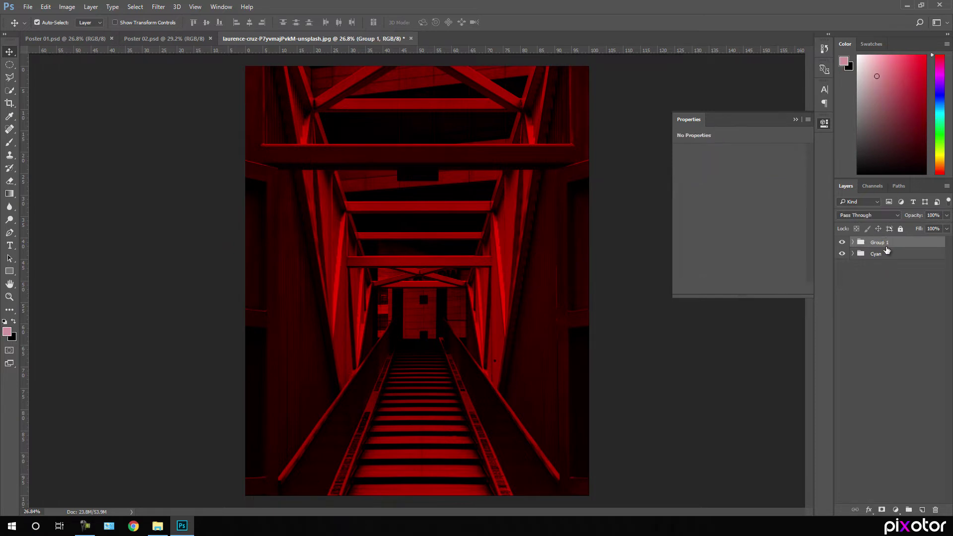
Step: Name the new group Red and set its blend mode to Screen
double_click(879, 243)
key("BackSpace")
key("Return")
left_click(867, 215)
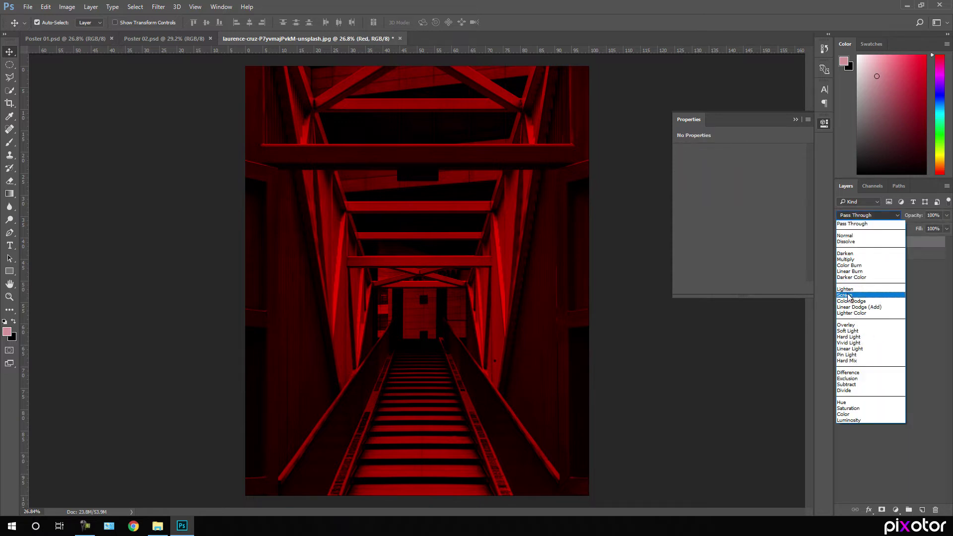
left_click(849, 296)
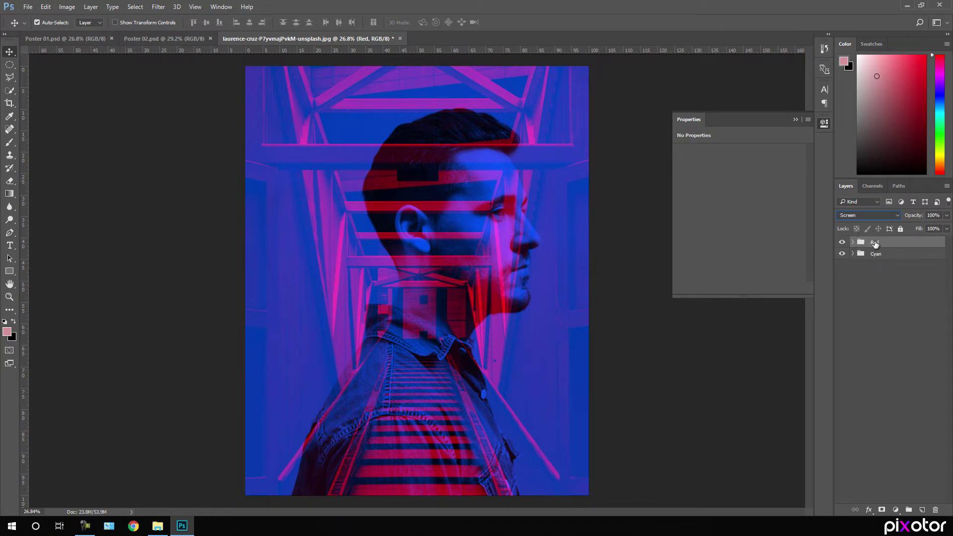
left_click(884, 510)
Step: Mask the Red group and paint black over the man's face with a soft 800 px brush
left_click(884, 510)
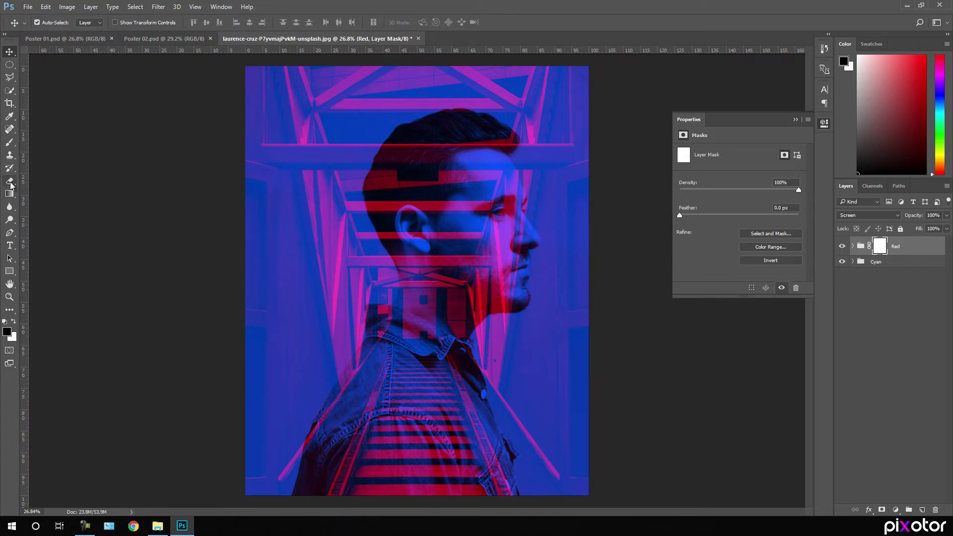
left_click(10, 145)
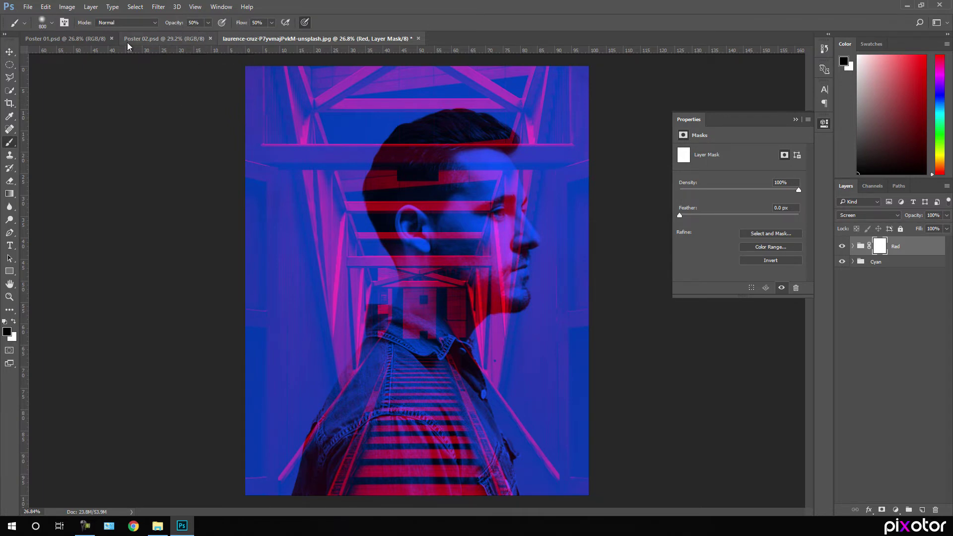
left_click(51, 22)
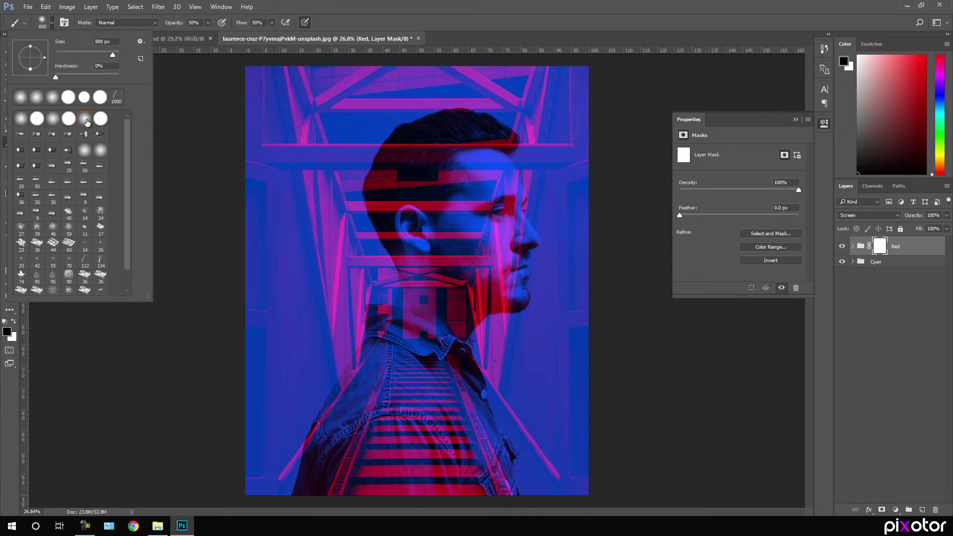
double_click(85, 121)
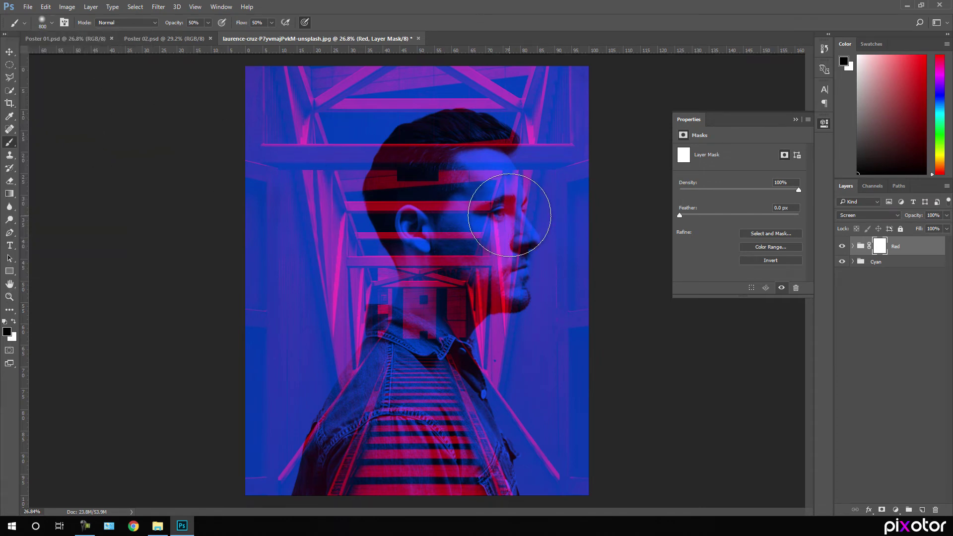
mouse_move(508, 228)
left_mouse_down()
mouse_move(507, 181)
mouse_move(521, 199)
mouse_move(501, 204)
mouse_move(503, 241)
mouse_move(490, 249)
mouse_move(507, 270)
mouse_move(509, 218)
mouse_move(526, 183)
mouse_move(511, 213)
mouse_move(526, 292)
mouse_move(476, 282)
mouse_move(479, 254)
mouse_move(499, 244)
mouse_move(607, 323)
left_mouse_up()
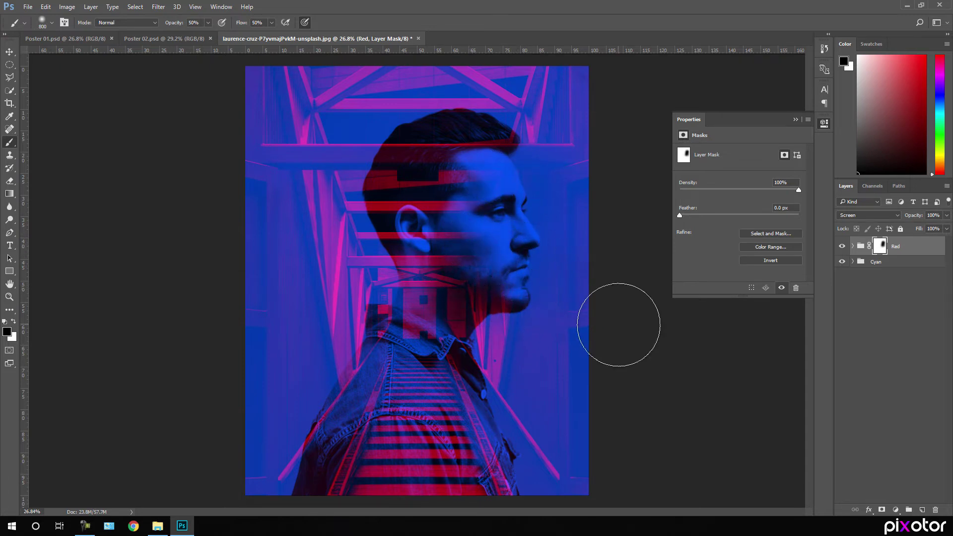
left_click(820, 127)
left_click(878, 284)
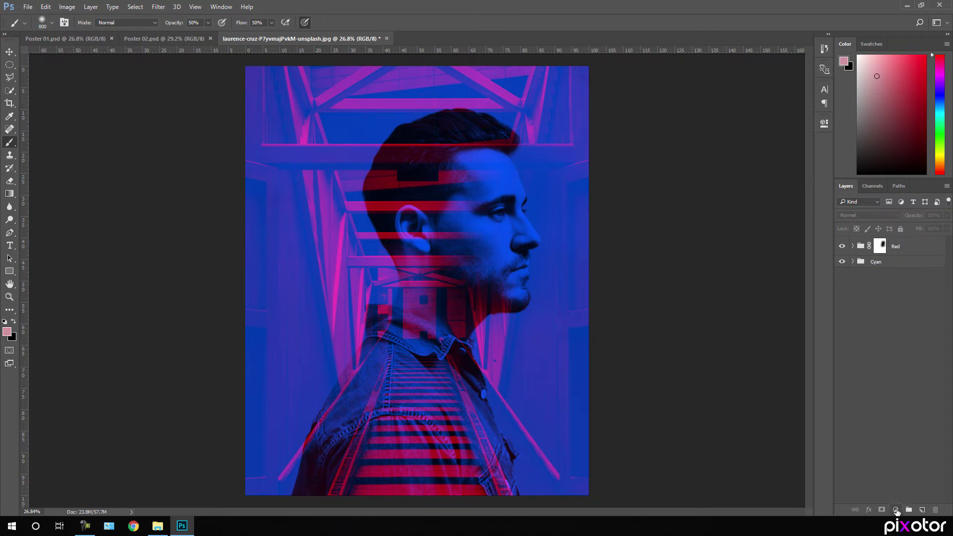
left_click(897, 510)
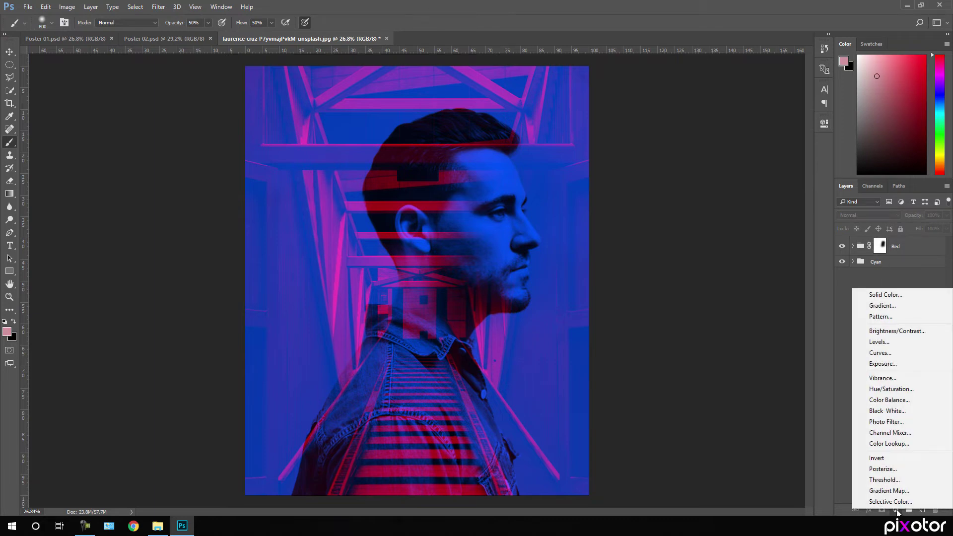
Step: Add a Brightness/Contrast adjustment layer with brightness -20 and contrast 70
left_click(900, 332)
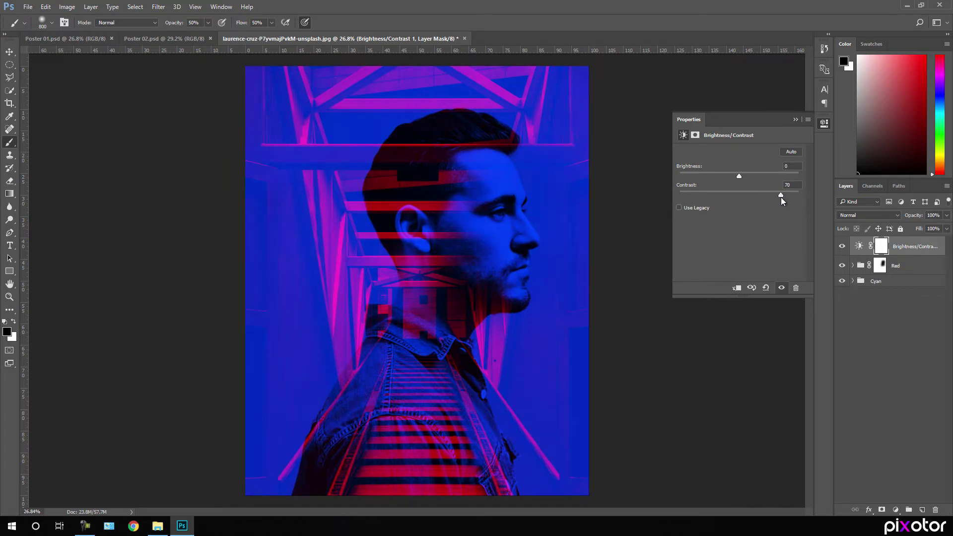
left_click_drag(741, 176, 735, 177)
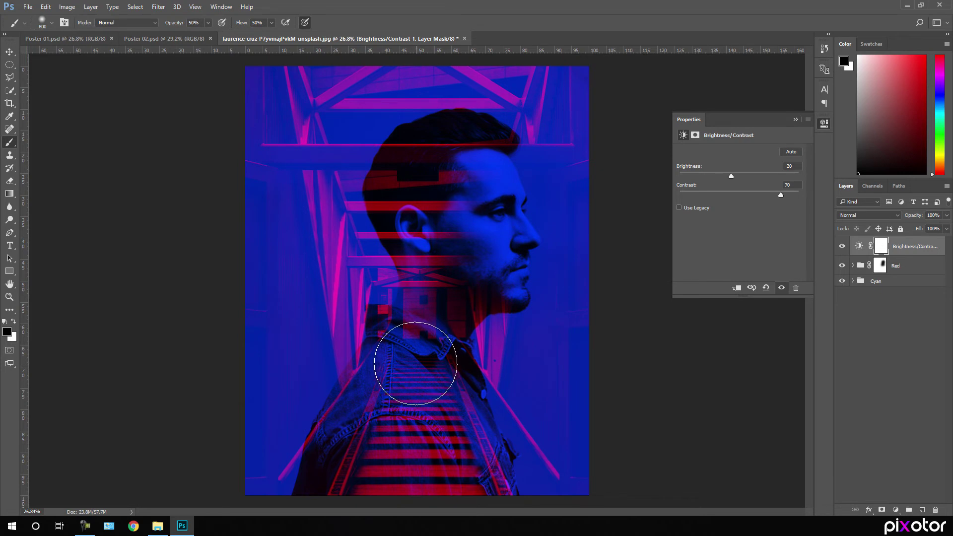
left_click(9, 245)
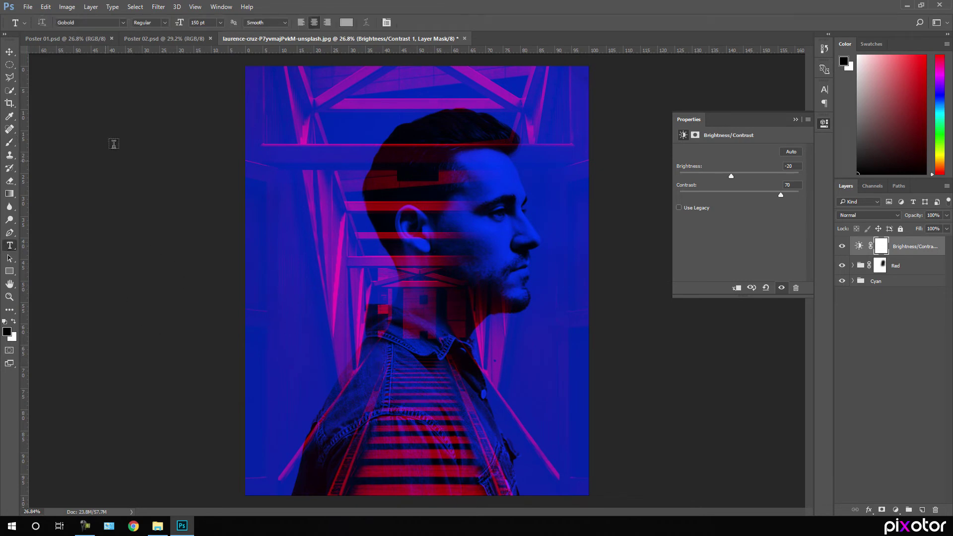
Step: Type DRAG in white Century Gothic Bold at 500 pt on the canvas
left_click(121, 25)
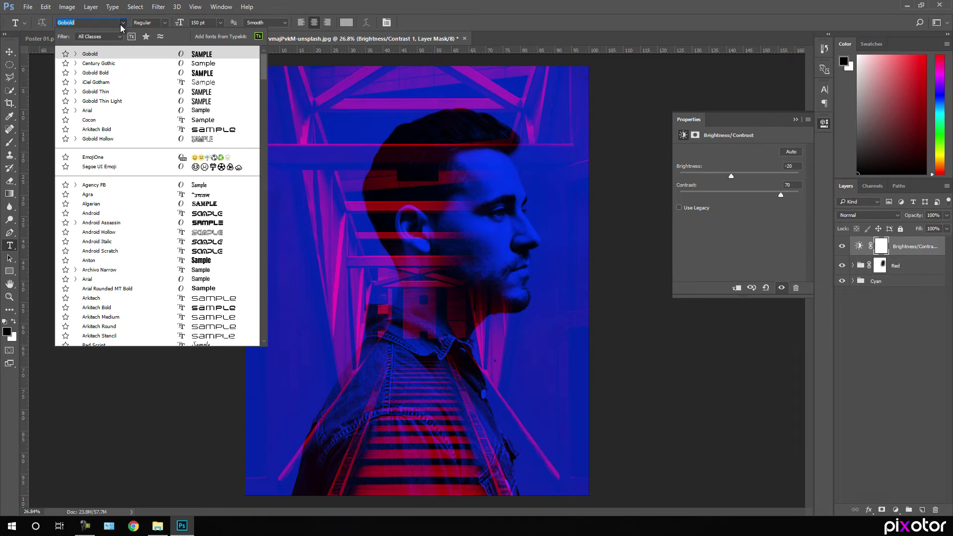
left_click(114, 64)
left_click(164, 23)
left_click(159, 51)
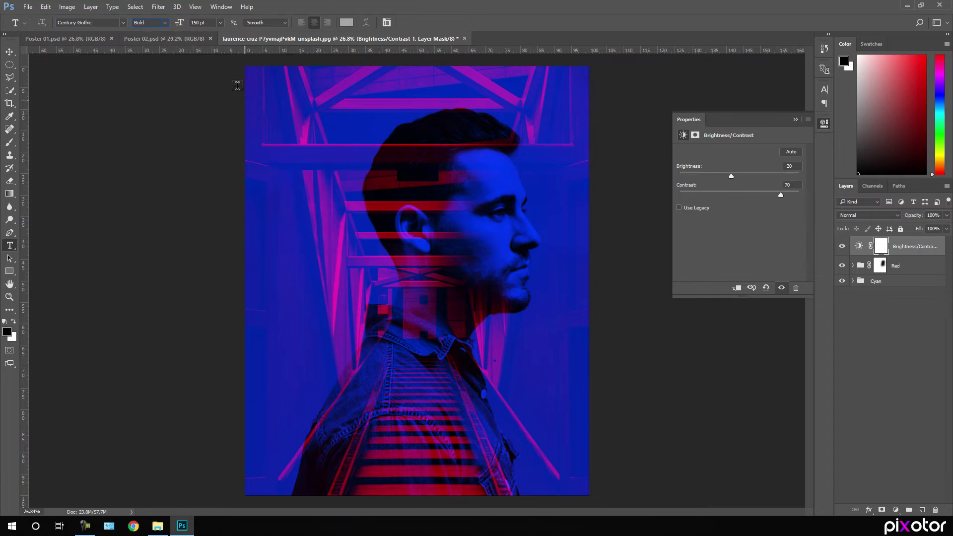
left_click(209, 22)
type("50")
left_click(416, 275)
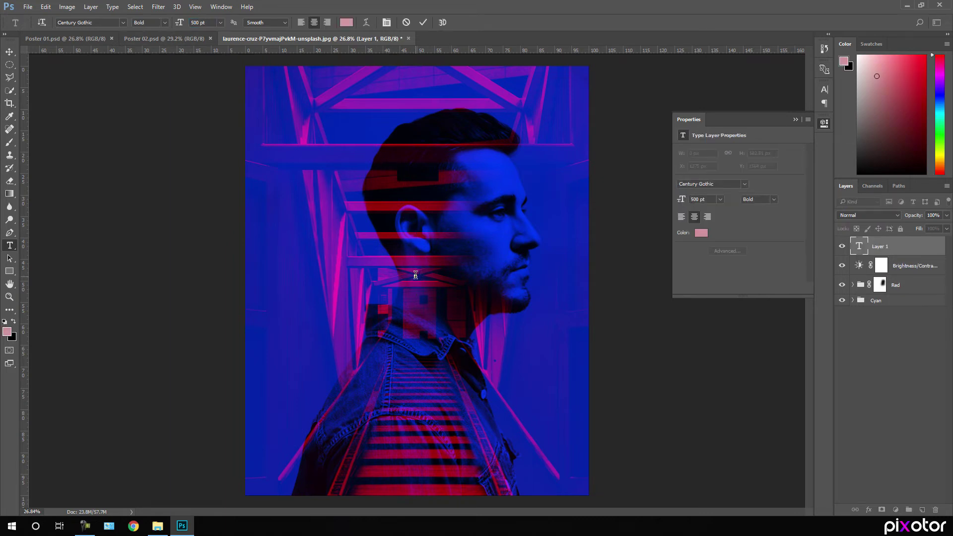
type("DRAG")
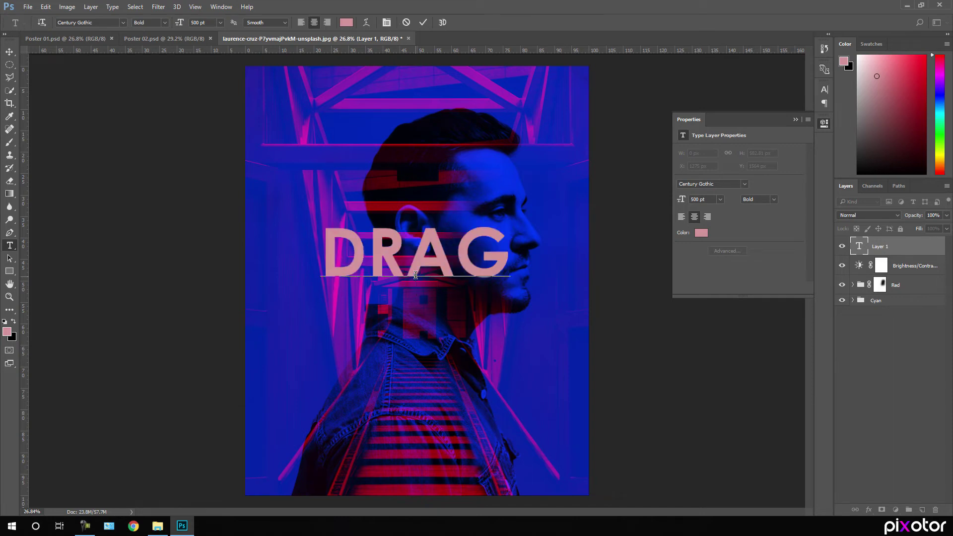
key("ctrl")
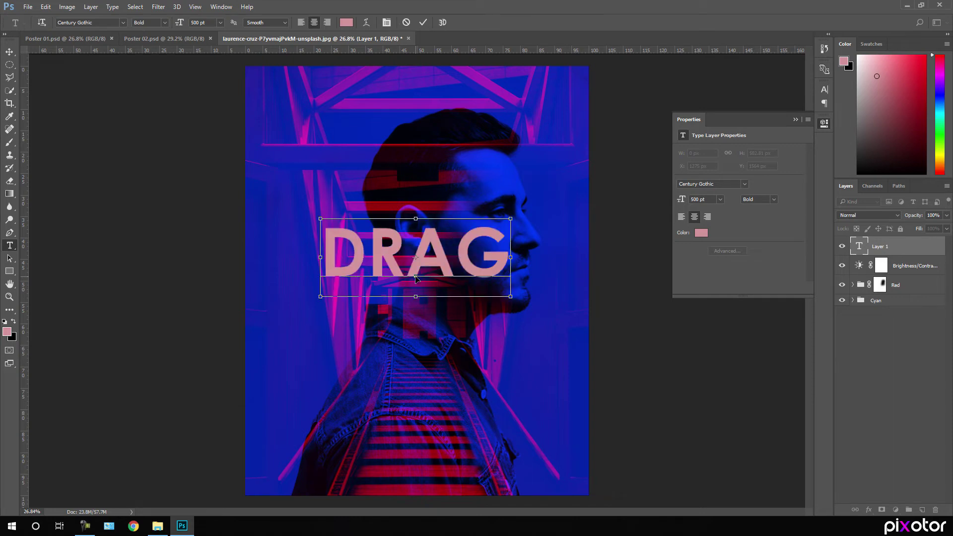
key("ctrl+a")
left_click_drag(862, 97, 858, 55)
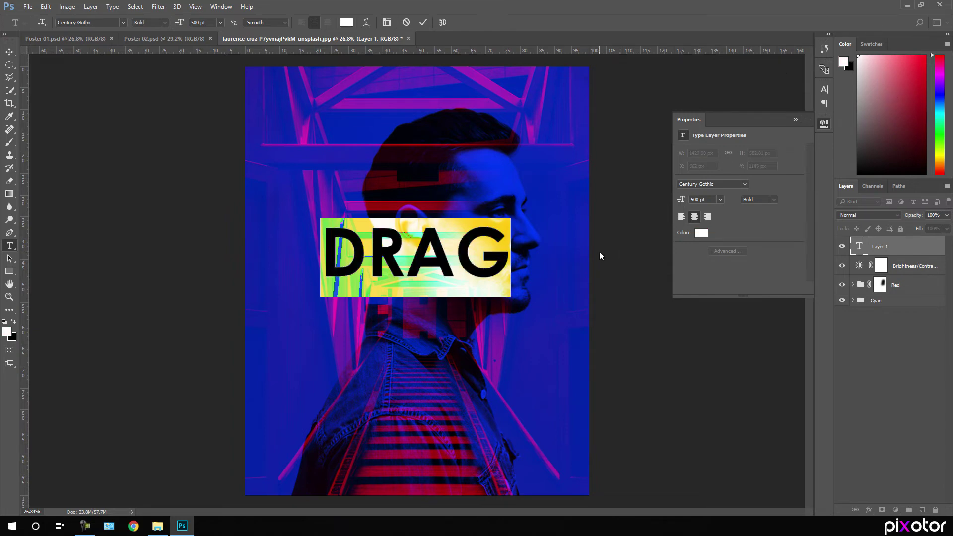
Step: Stack the DRAG letters one per line with 500 pt leading and move the lettering higher
left_click(372, 262)
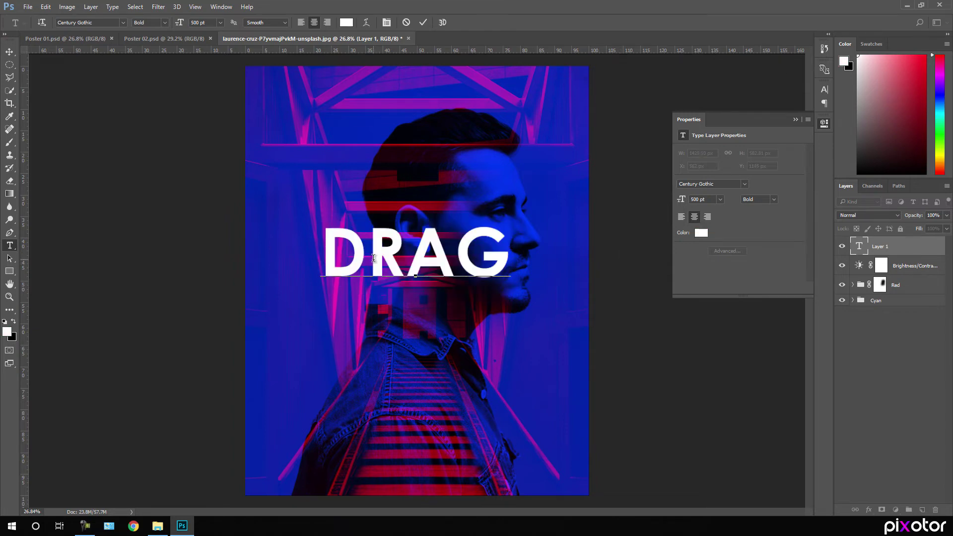
key("Return")
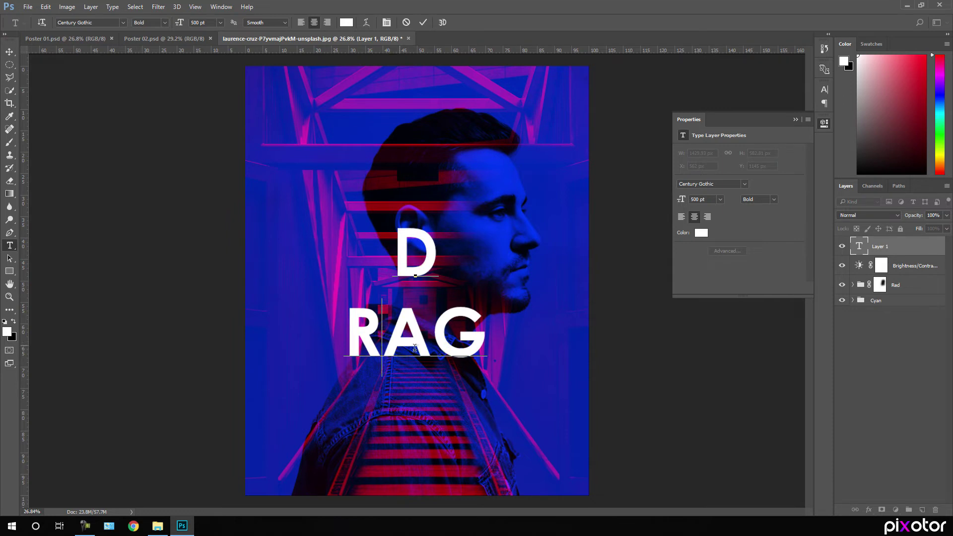
key("Right")
key("Return")
key("Right")
key("Return")
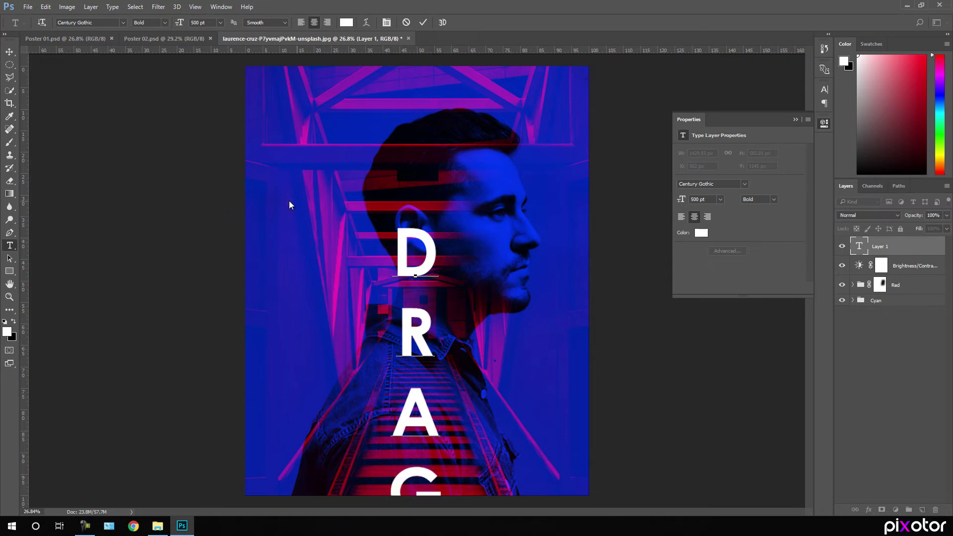
key("ctrl")
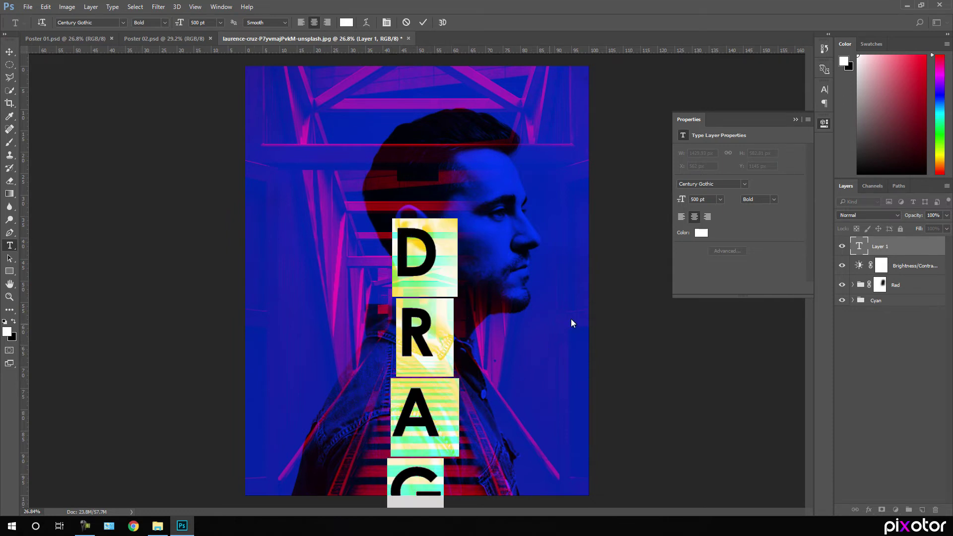
left_click(824, 90)
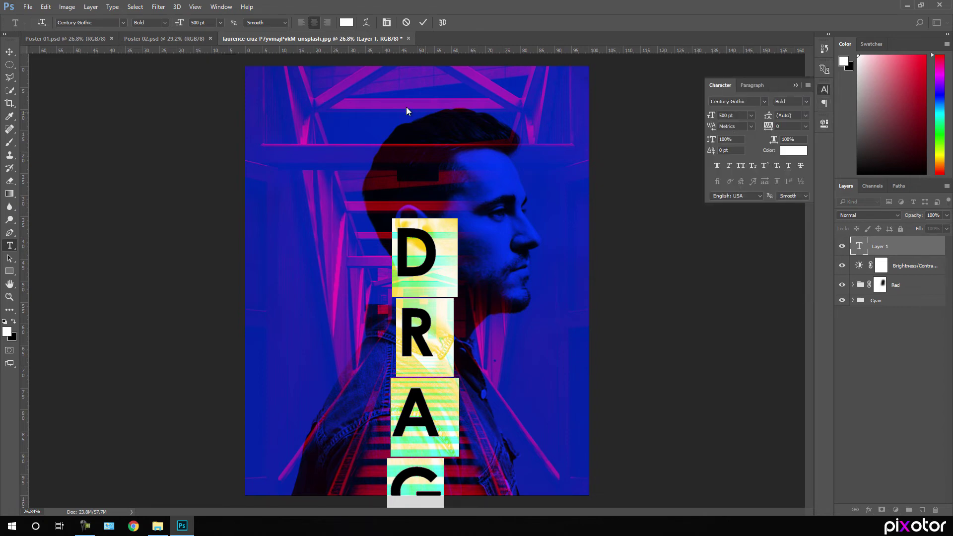
left_click(233, 7)
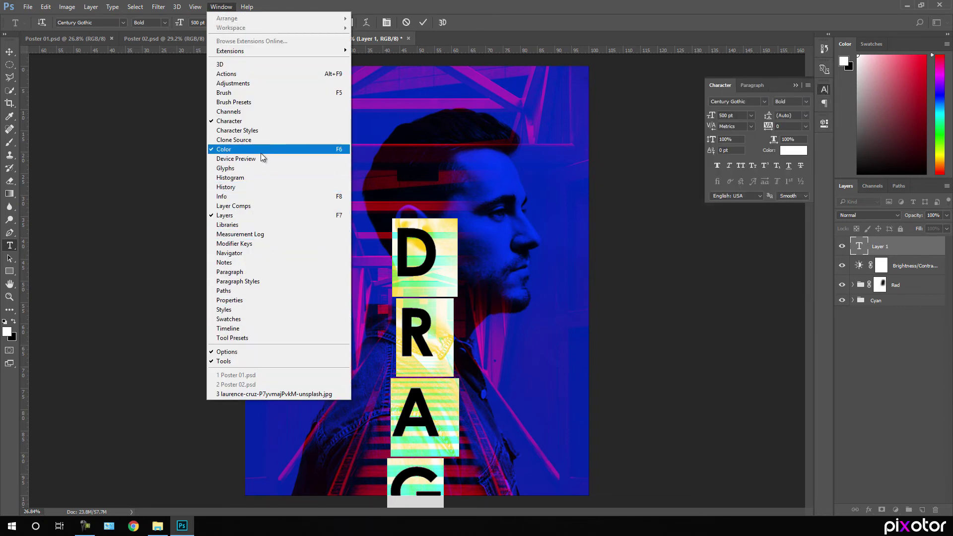
left_click(651, 146)
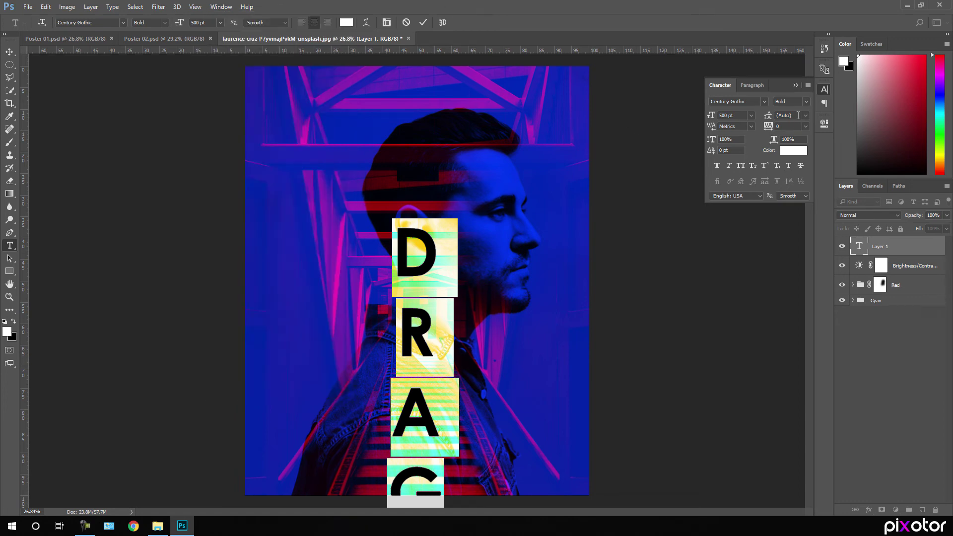
type("500")
key("Return")
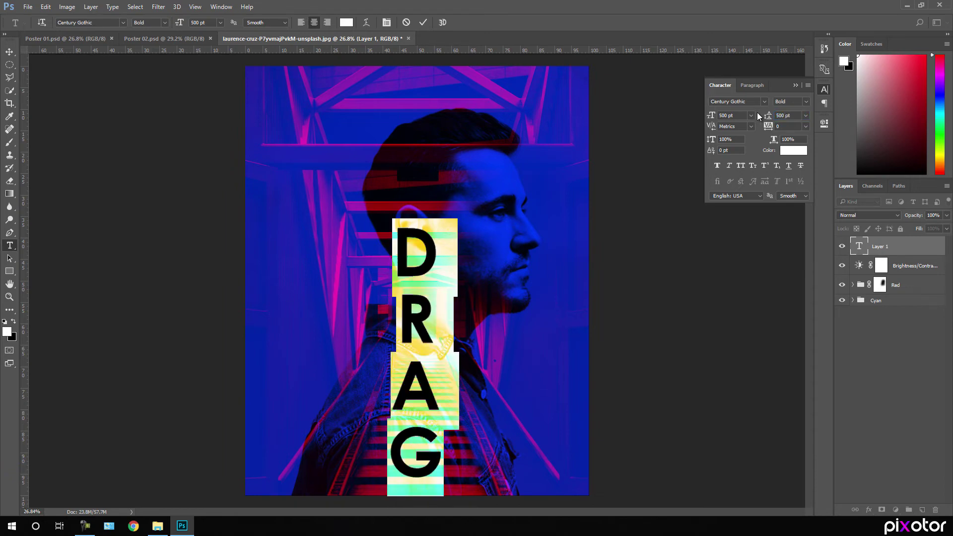
left_click(10, 51)
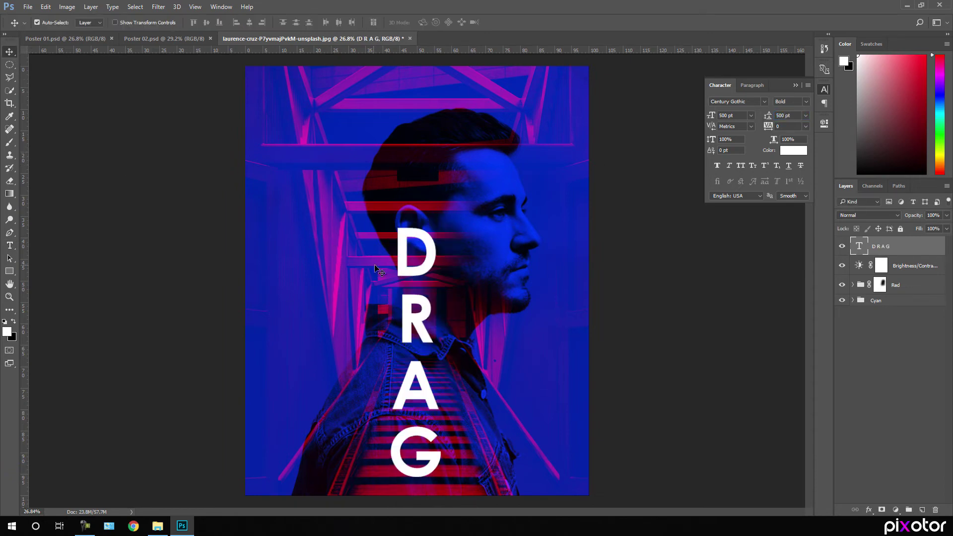
left_click_drag(431, 271, 430, 198)
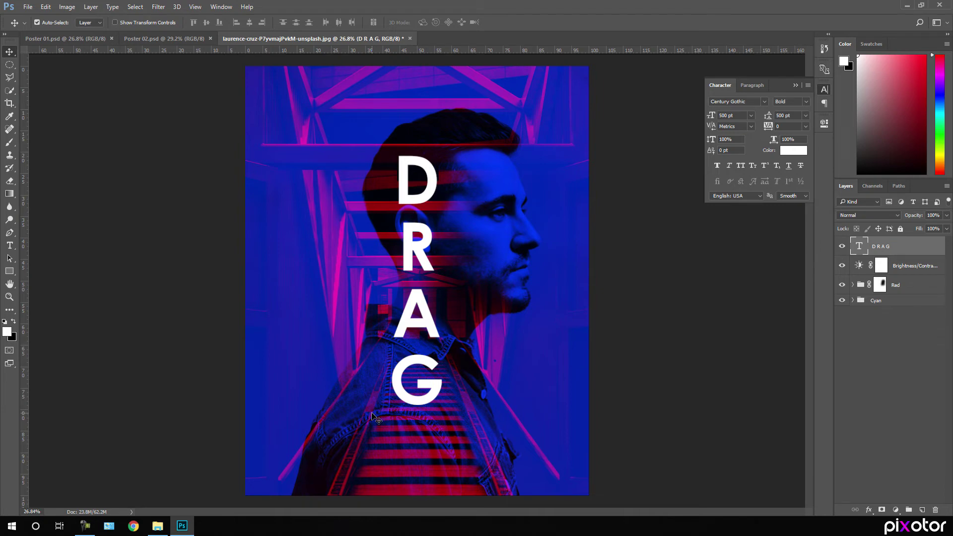
Step: Type DO NOT to the left of DRAG and set it in Gobold
left_click(14, 248)
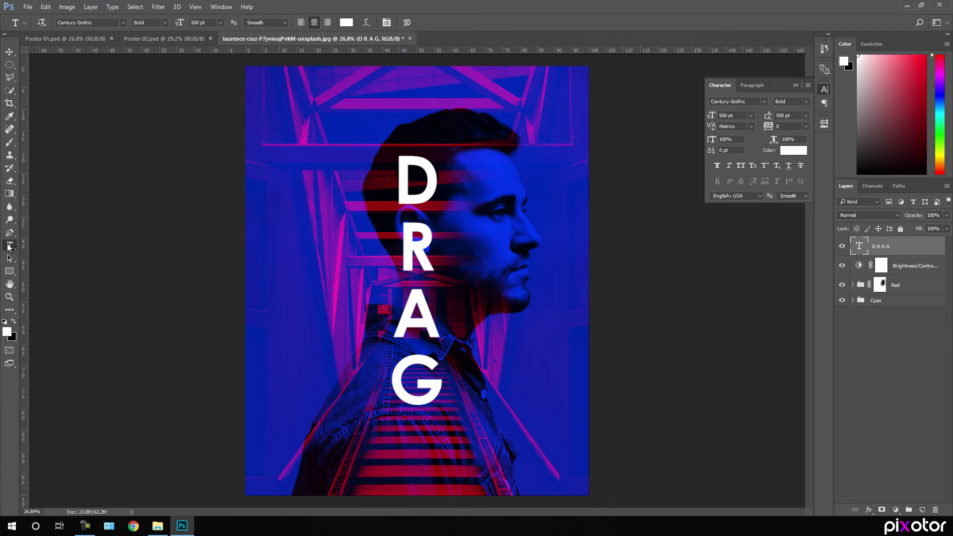
left_click(311, 265)
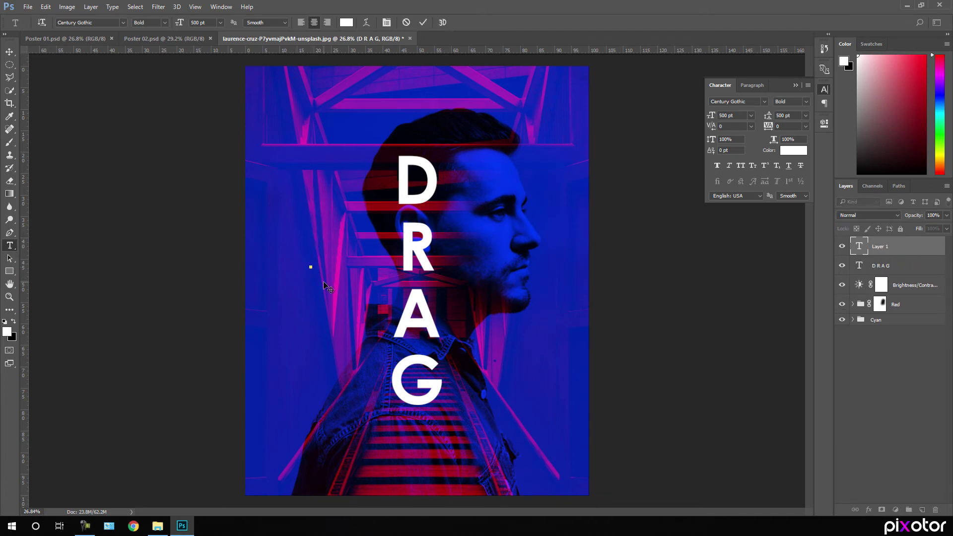
type("DO")
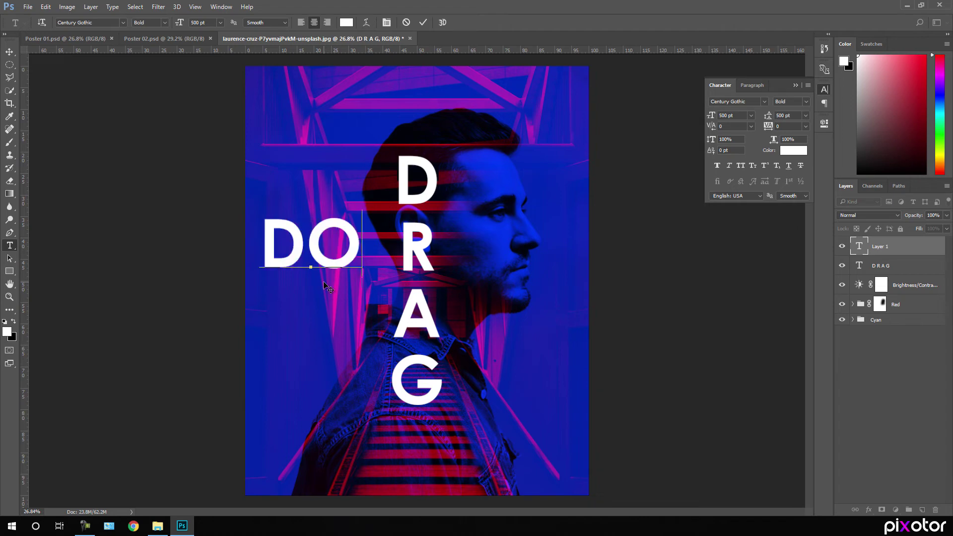
type(" NOT")
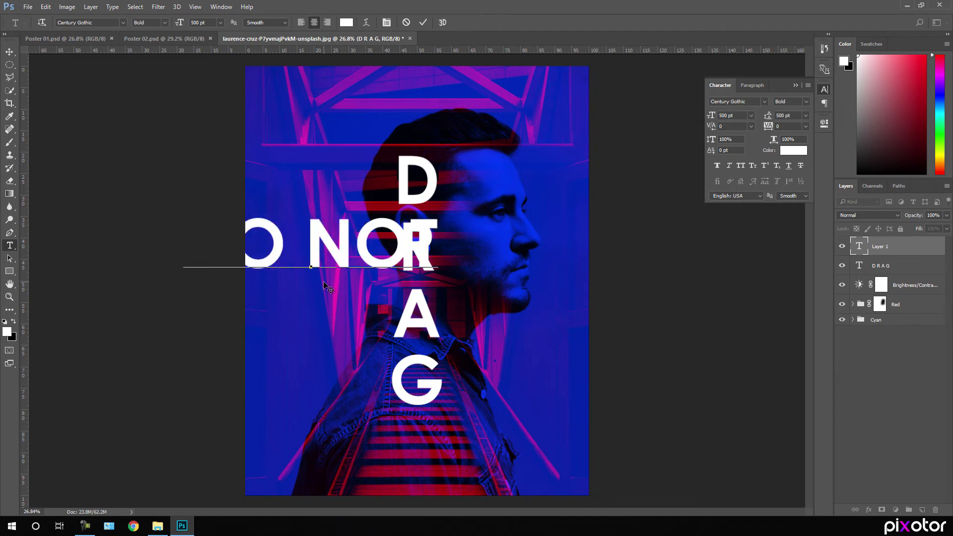
key("ctrl+a")
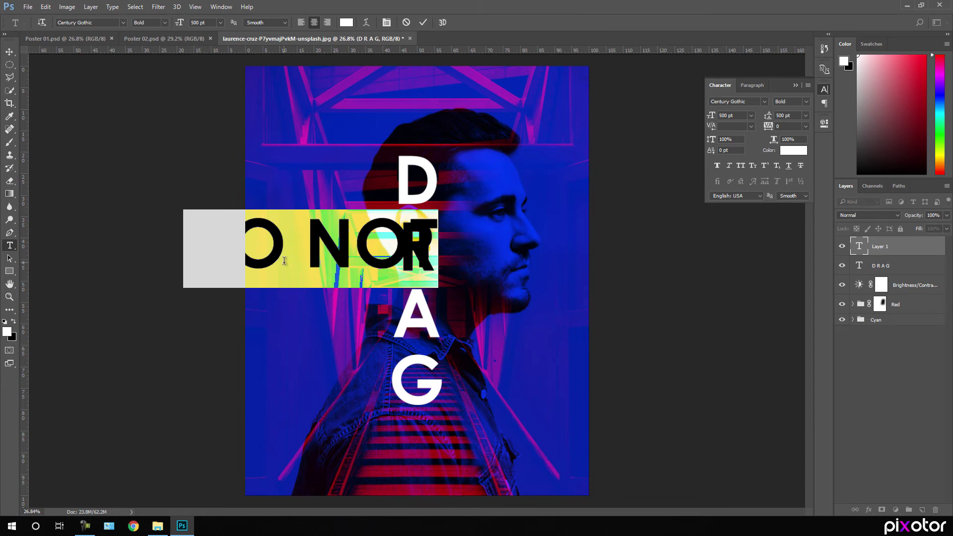
left_click(123, 23)
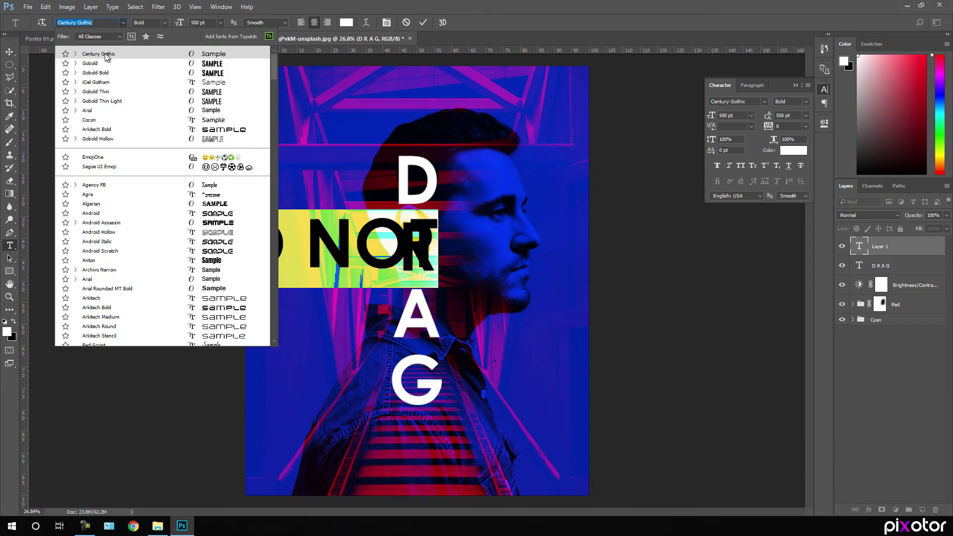
left_click(96, 63)
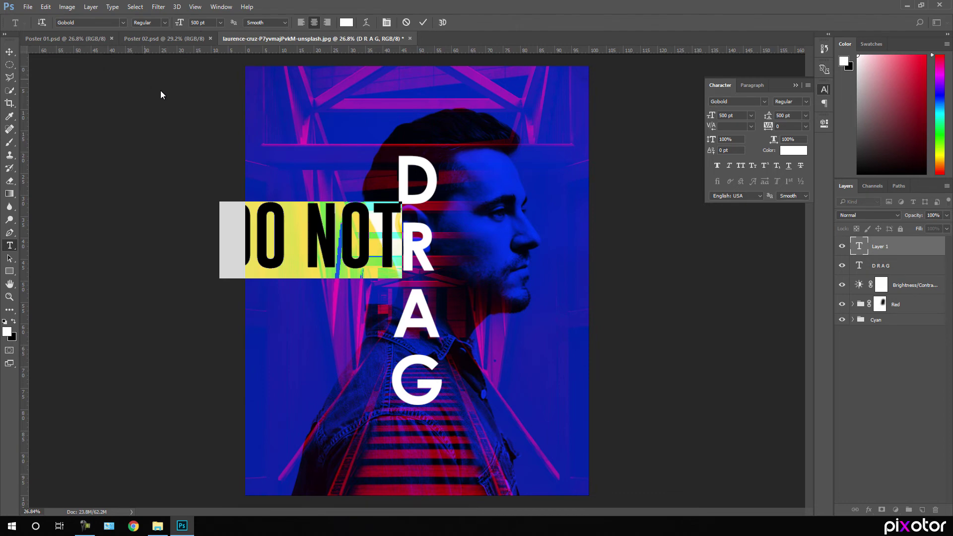
Step: Break DO NOT into one letter per line and set it to 150 pt
left_click(257, 238)
key("Return")
left_click(274, 308)
key("Return")
key("Return")
left_click(300, 432)
key("Return")
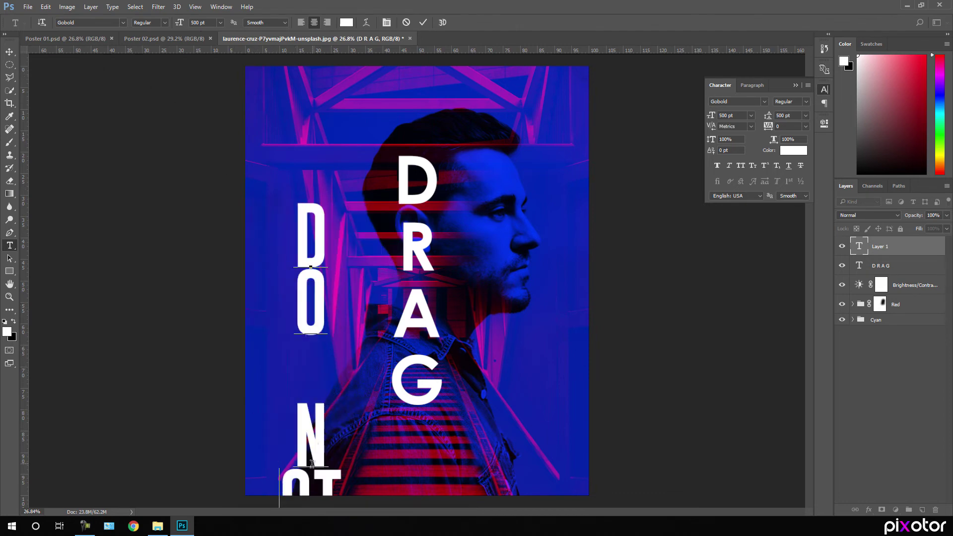
left_click(311, 484)
key("Return")
key("ctrl+a")
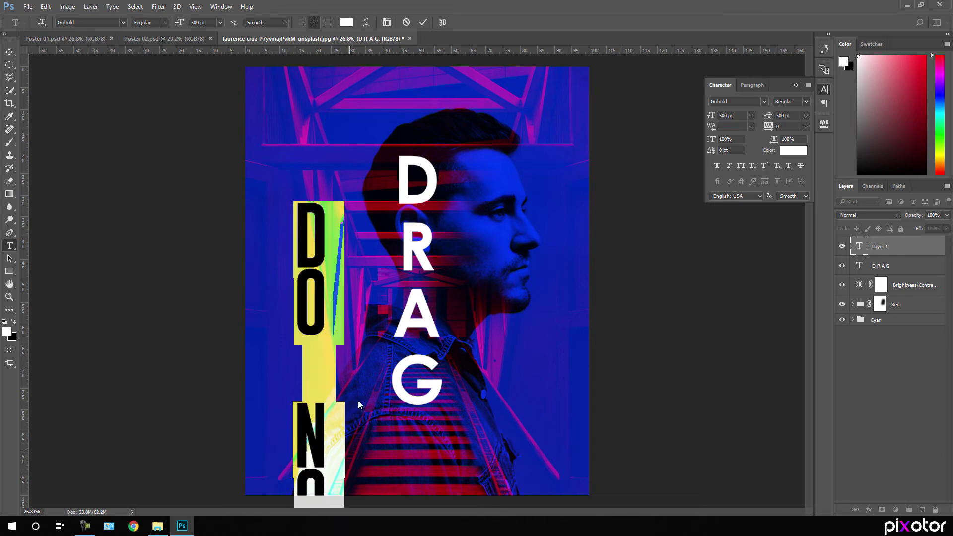
left_click(214, 21)
type("150")
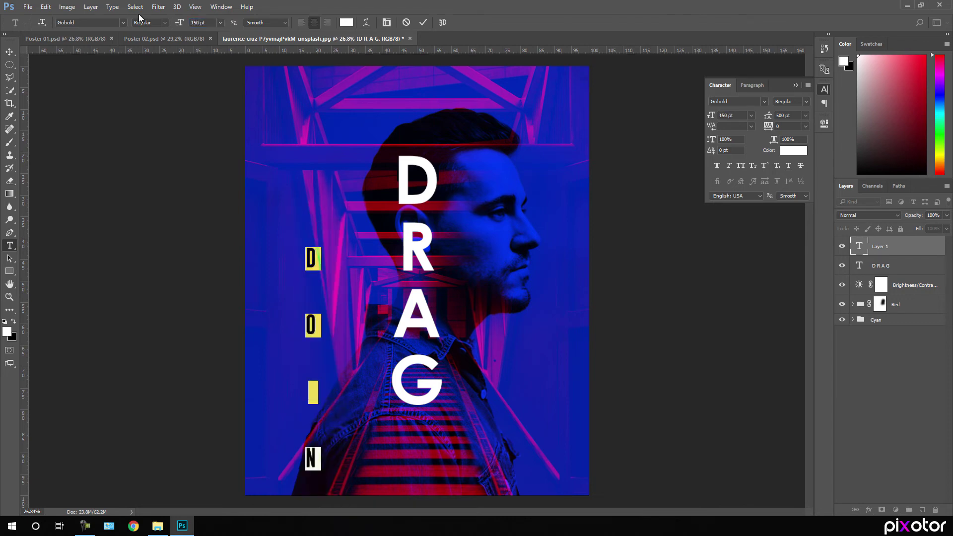
Step: Set the DO NOT leading to Auto and move the text just left of DRAG
left_click(806, 115)
left_click(794, 125)
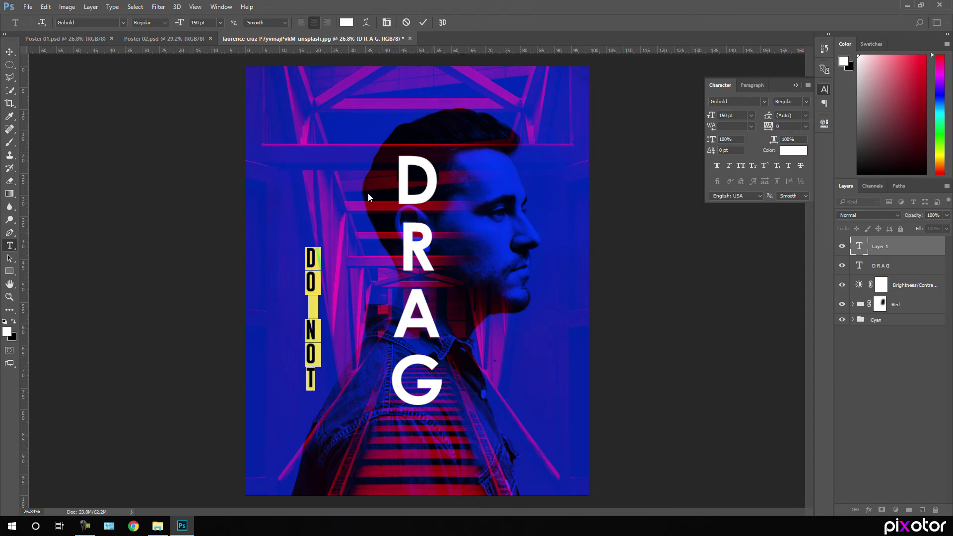
left_click(9, 52)
left_click_drag(313, 280, 378, 298)
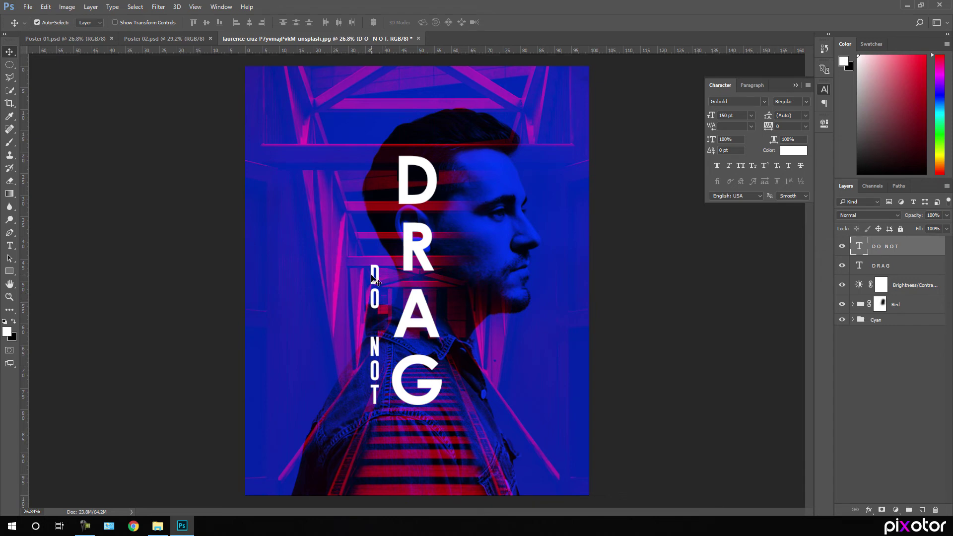
Step: Change the DO NOT text colour to black (#000000)
left_click(10, 249)
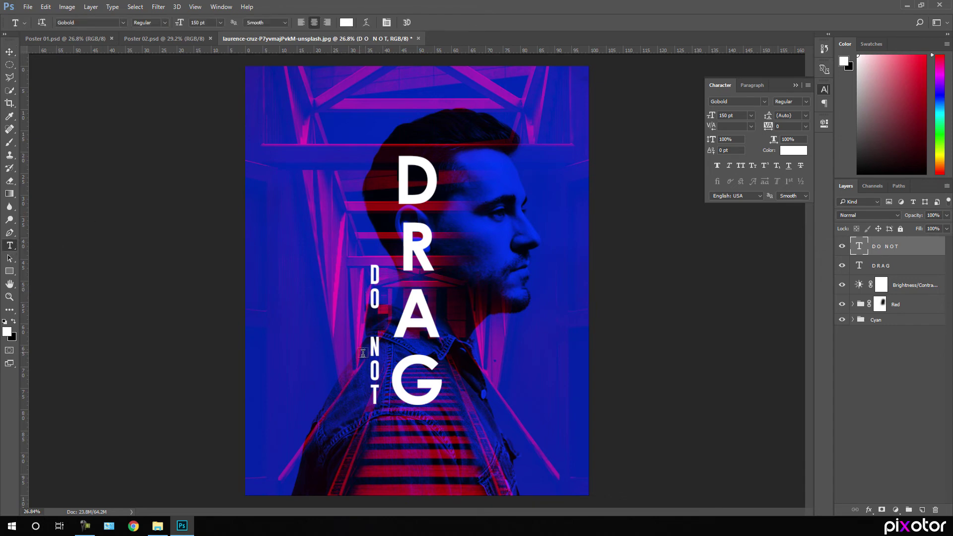
left_click(376, 370)
key("ctrl+a")
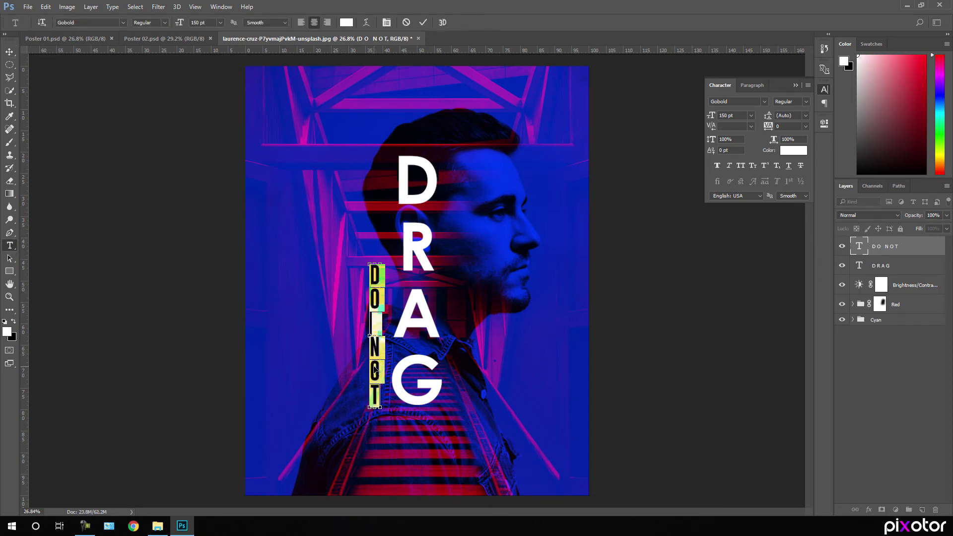
left_click(802, 153)
left_click_drag(660, 381, 576, 470)
left_click(865, 330)
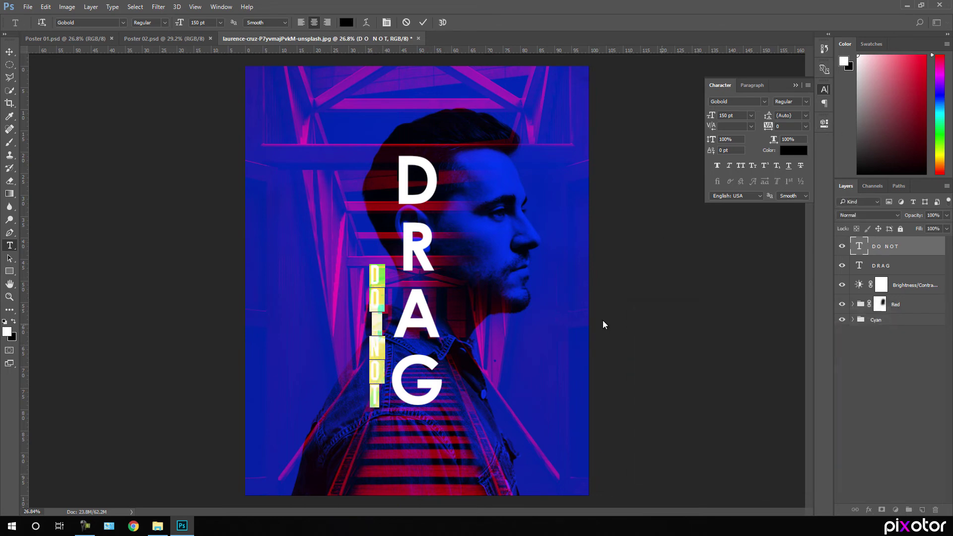
left_click(908, 355)
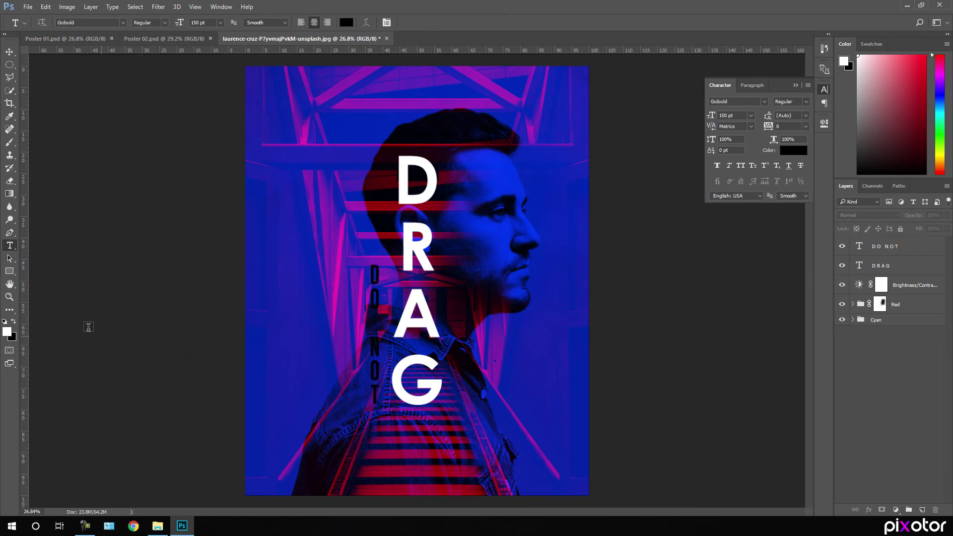
Step: Draw a tall white rectangle with no stroke left of DRAG and layer it beneath DO NOT
left_click(9, 271)
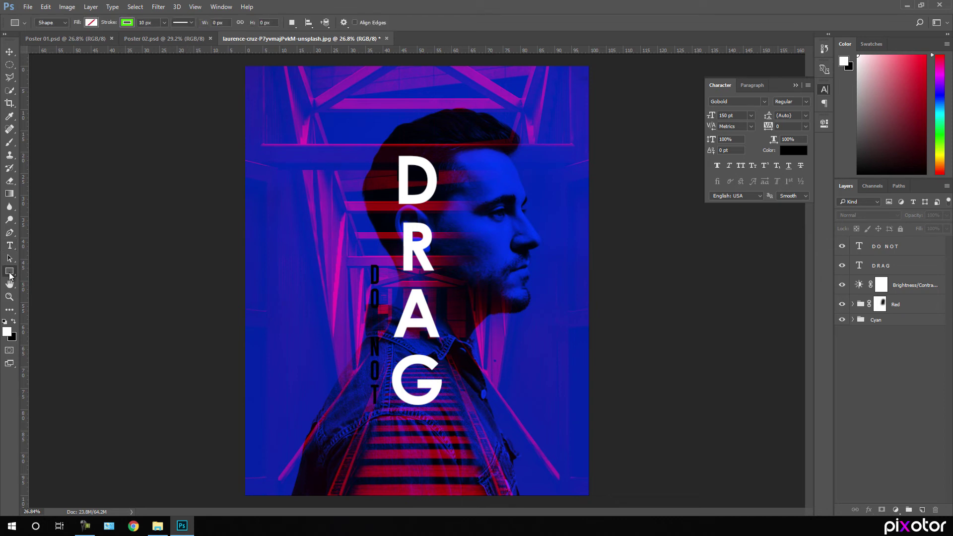
left_click(127, 24)
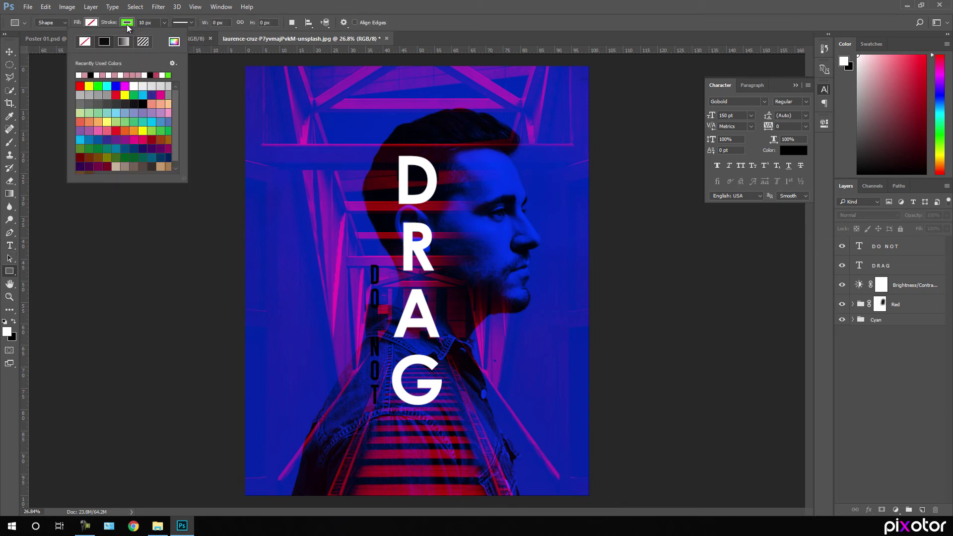
left_click(86, 43)
left_click(91, 24)
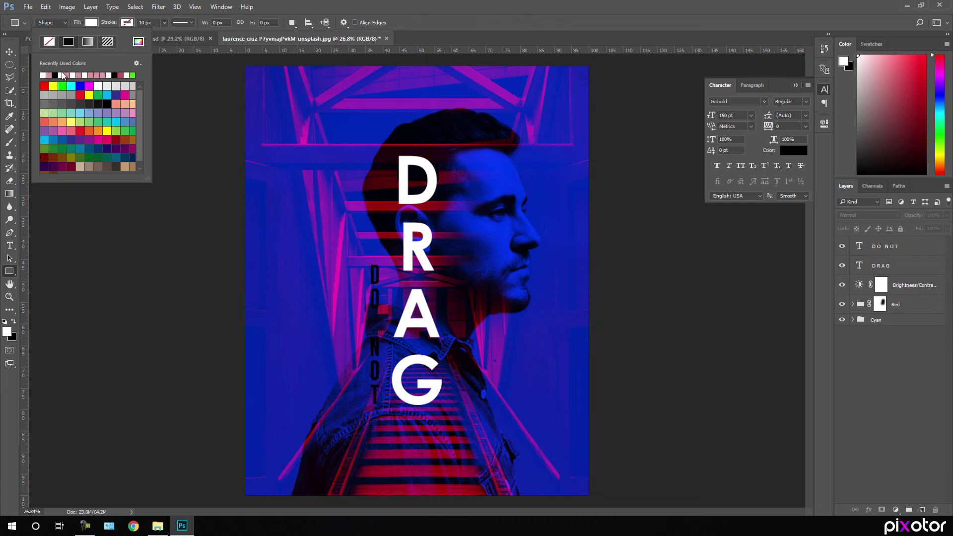
left_click(364, 256)
left_click_drag(364, 256, 387, 412)
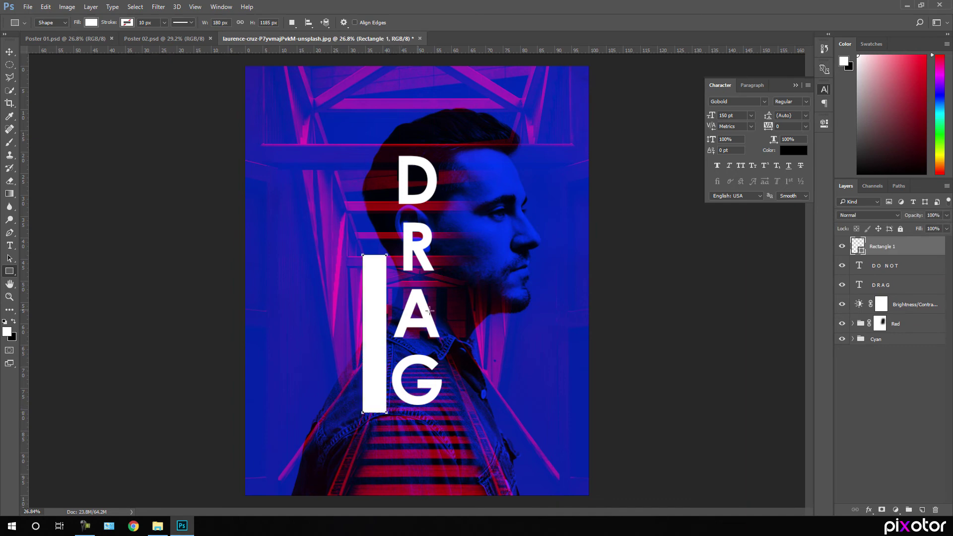
left_click_drag(887, 249, 866, 261)
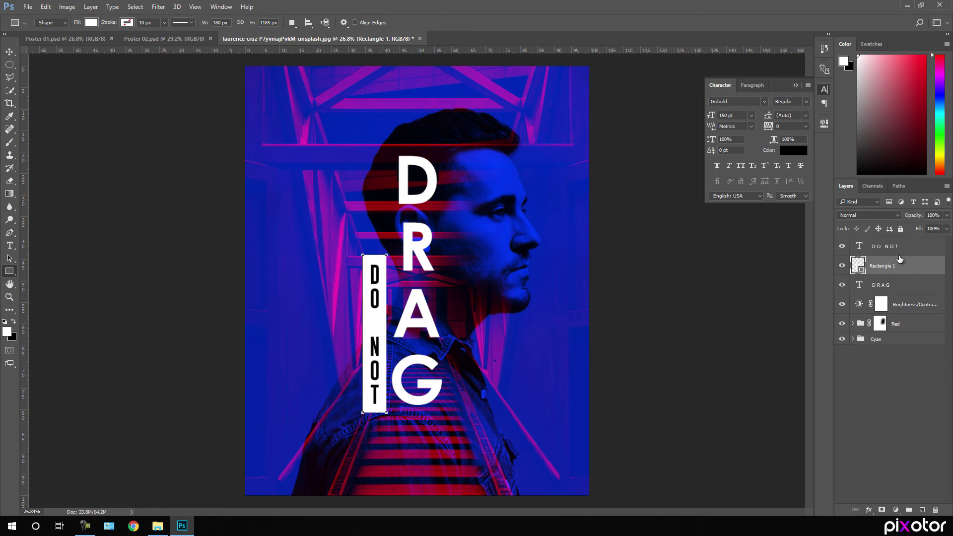
Step: Resize the white bar to 120 × 1150 px
left_click(825, 123)
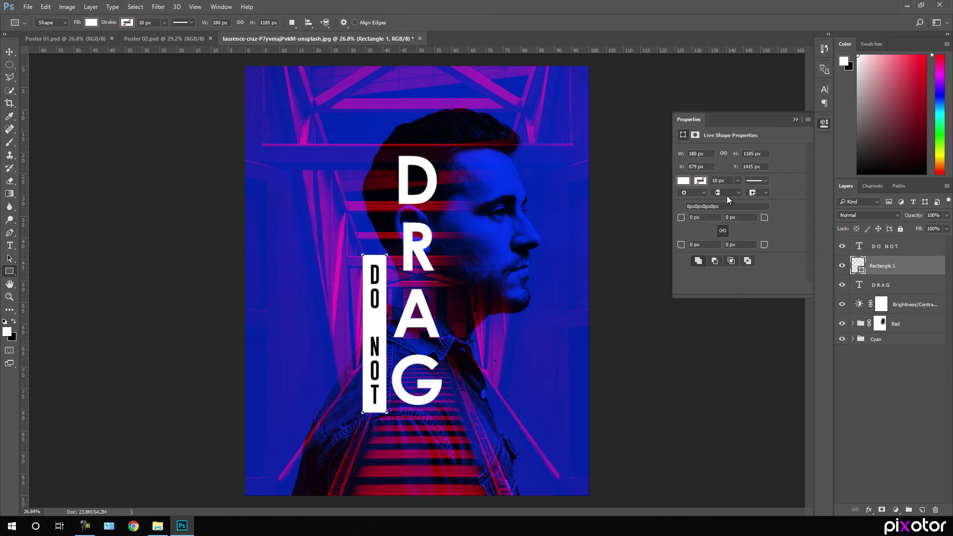
left_click(709, 154)
type("1")
left_click(766, 154)
type("1150")
key("Return")
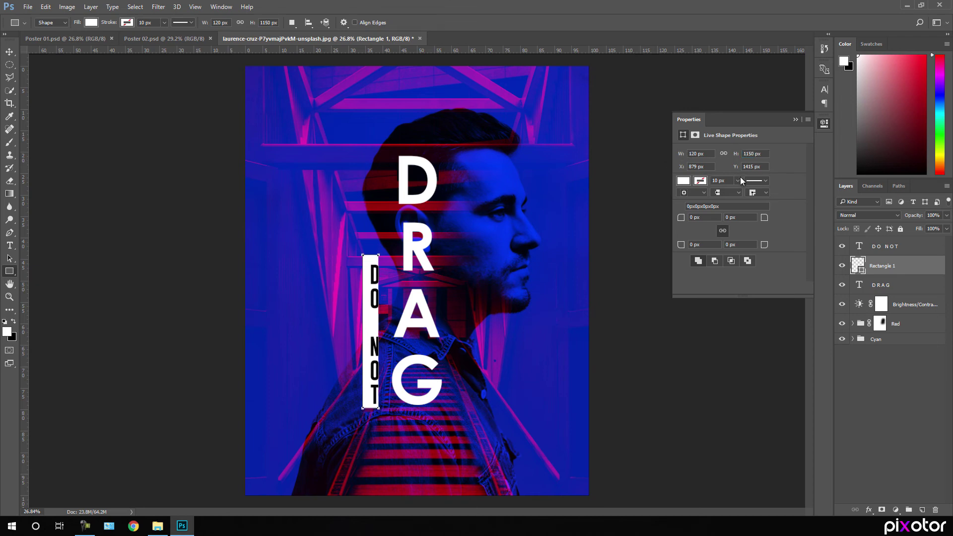
Step: Centre the DO NOT letters on the bar both vertically and horizontally
left_click(881, 252, "shift")
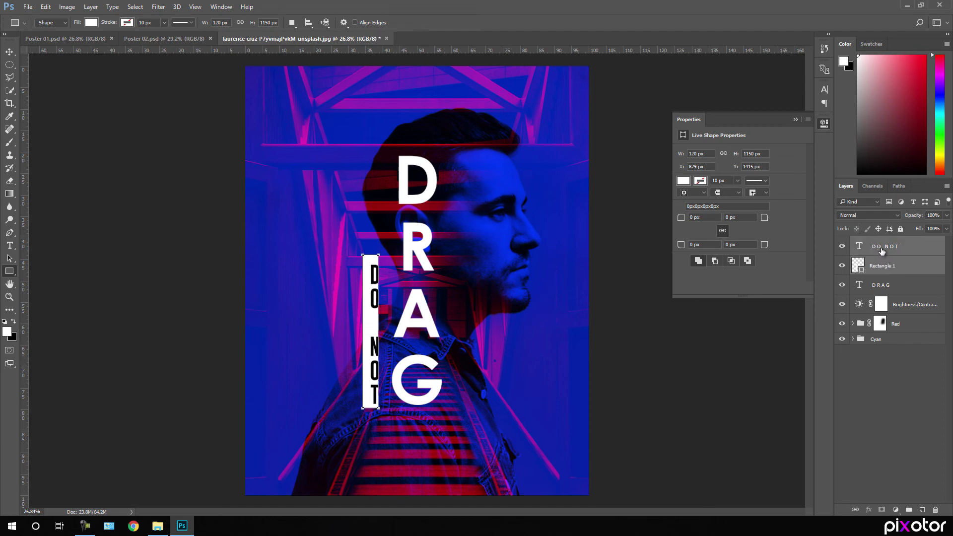
left_click(10, 52)
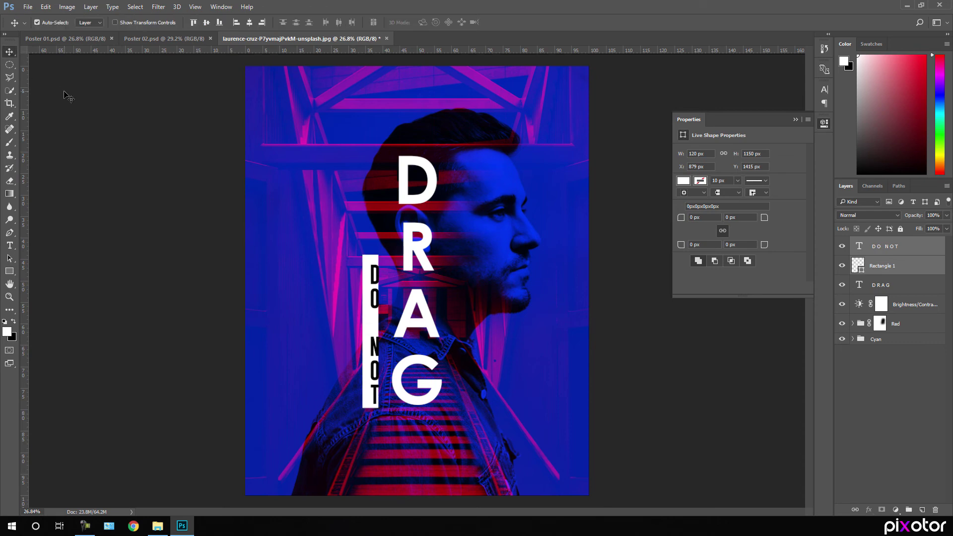
left_click(207, 23)
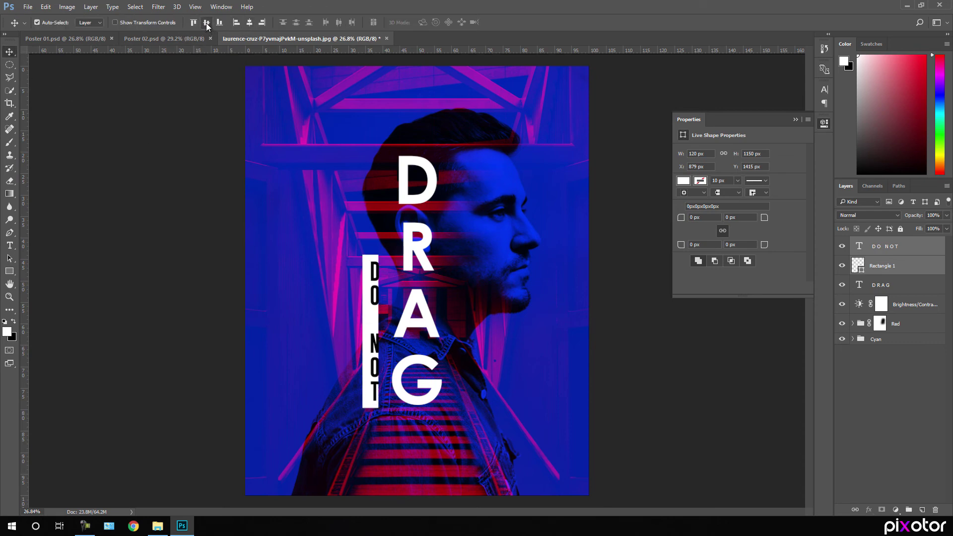
left_click(249, 22)
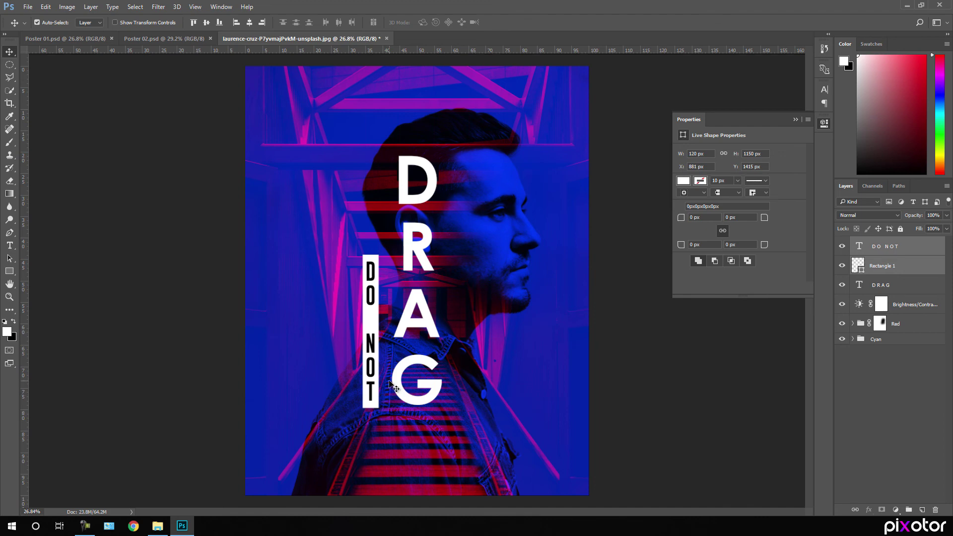
left_click(889, 268)
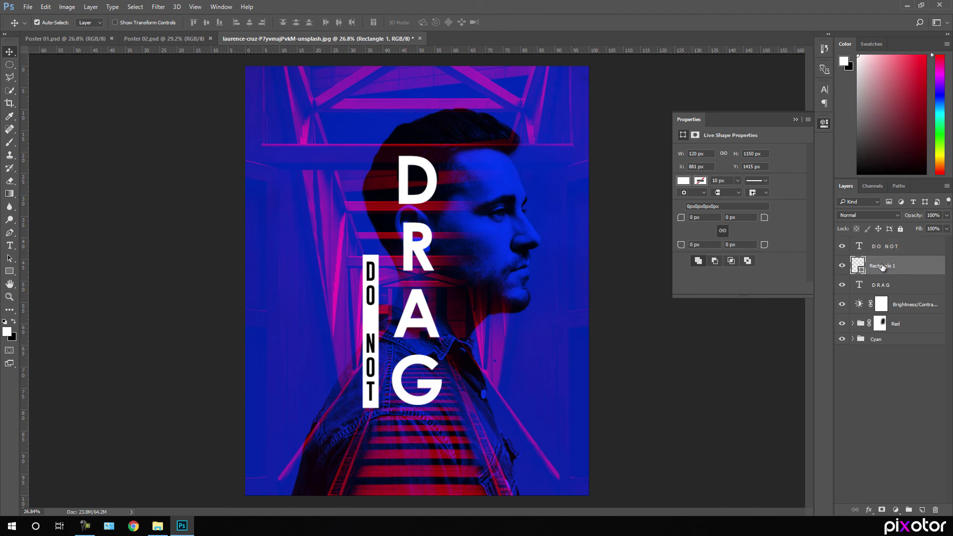
Step: Mask Rectangle 1 using the DO NOT letter selection, hide the DO NOT layer, and deselect
left_click(882, 509)
left_click_drag(882, 272, 861, 249)
left_click(861, 248, "ctrl")
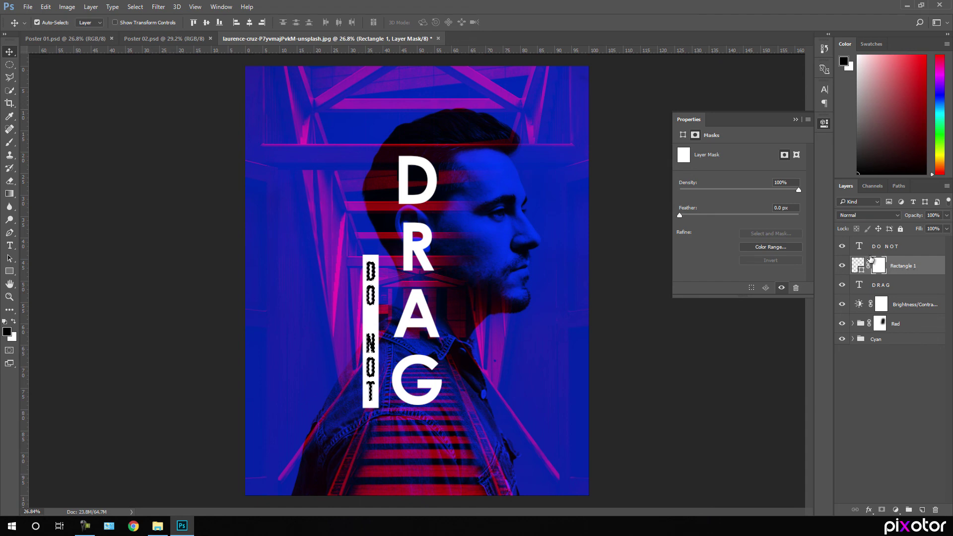
left_click(843, 246)
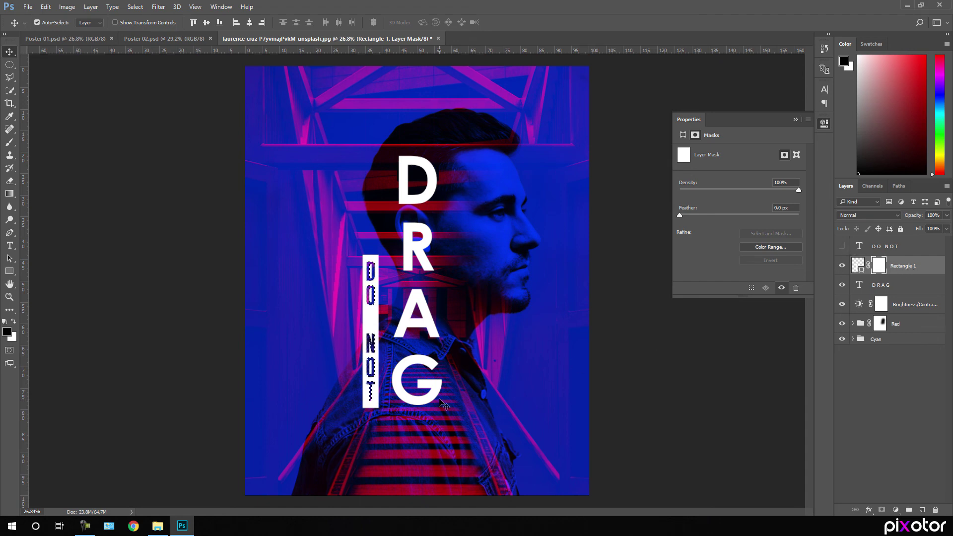
key("ctrl+d")
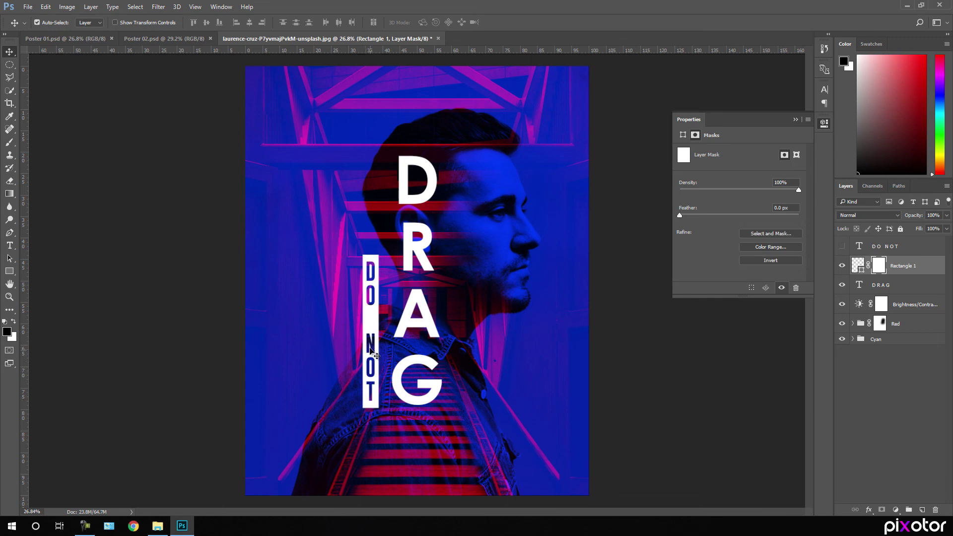